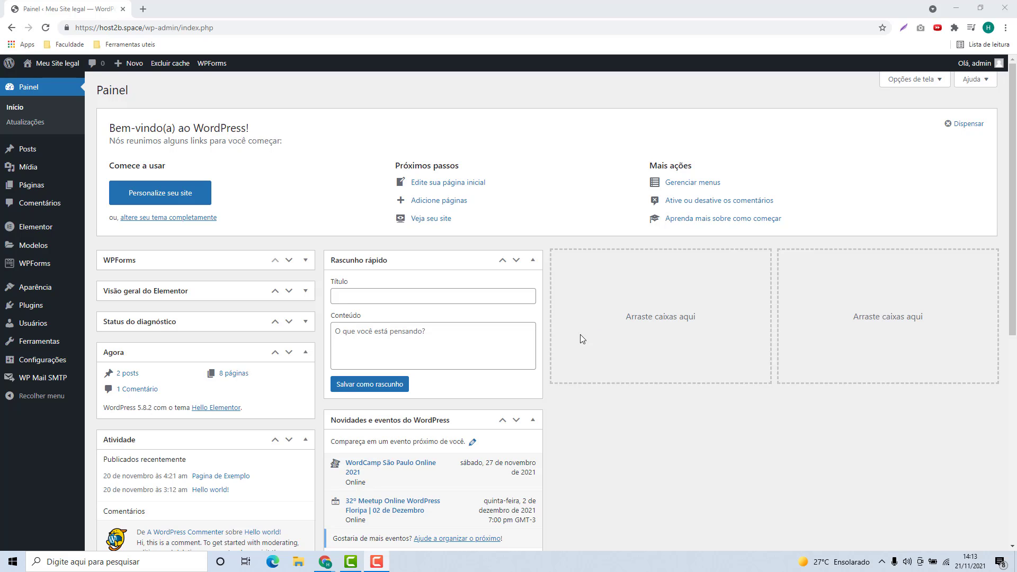
- Search the installable plugins for "woocommerce"
mouse_move(23, 309)
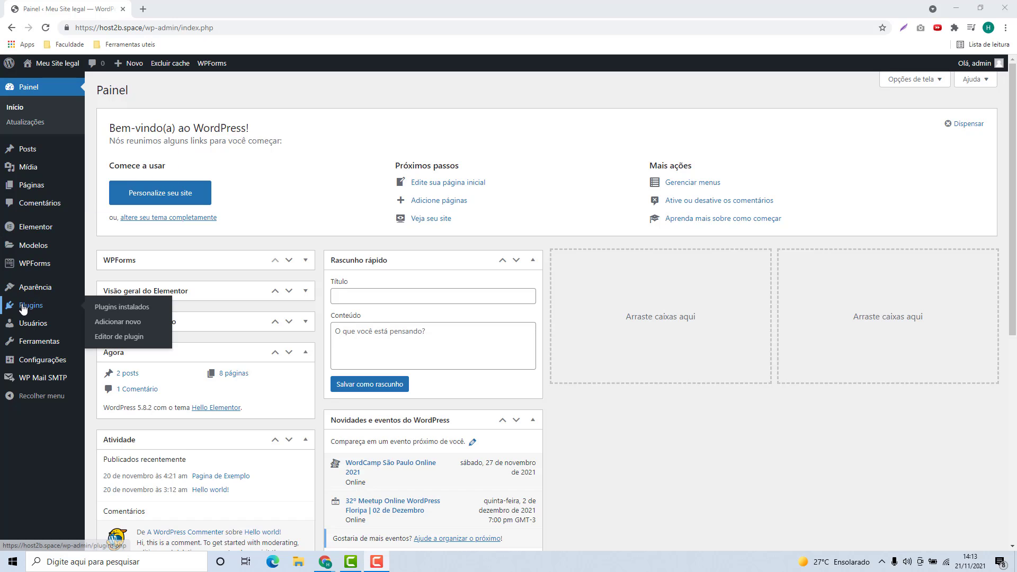
click(23, 309)
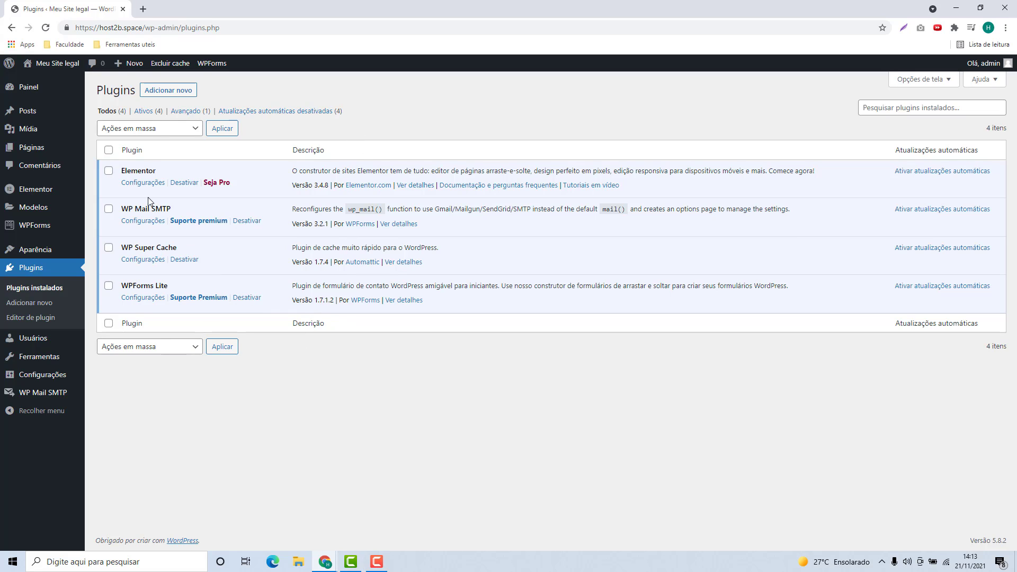
click(174, 92)
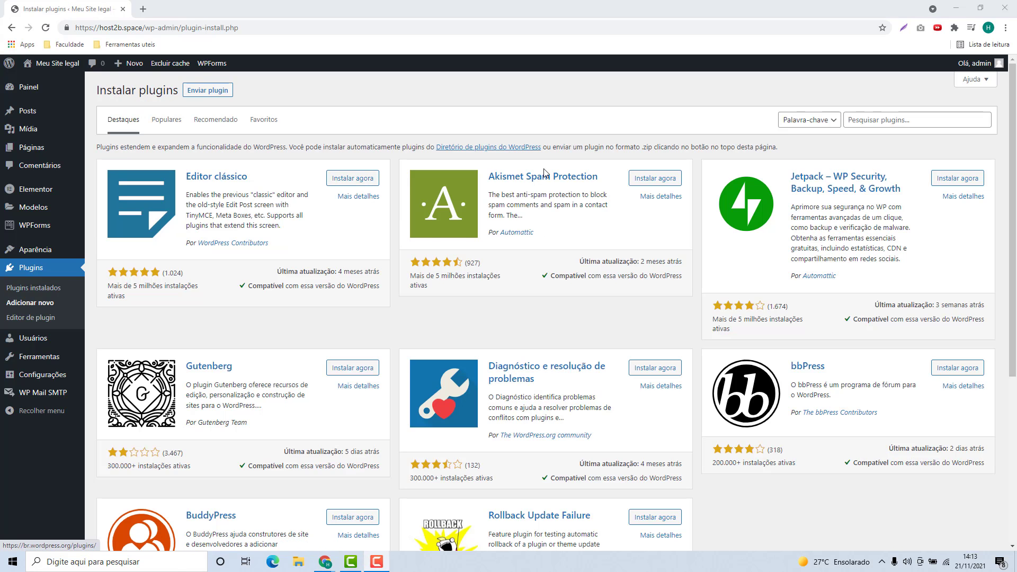
click(876, 121)
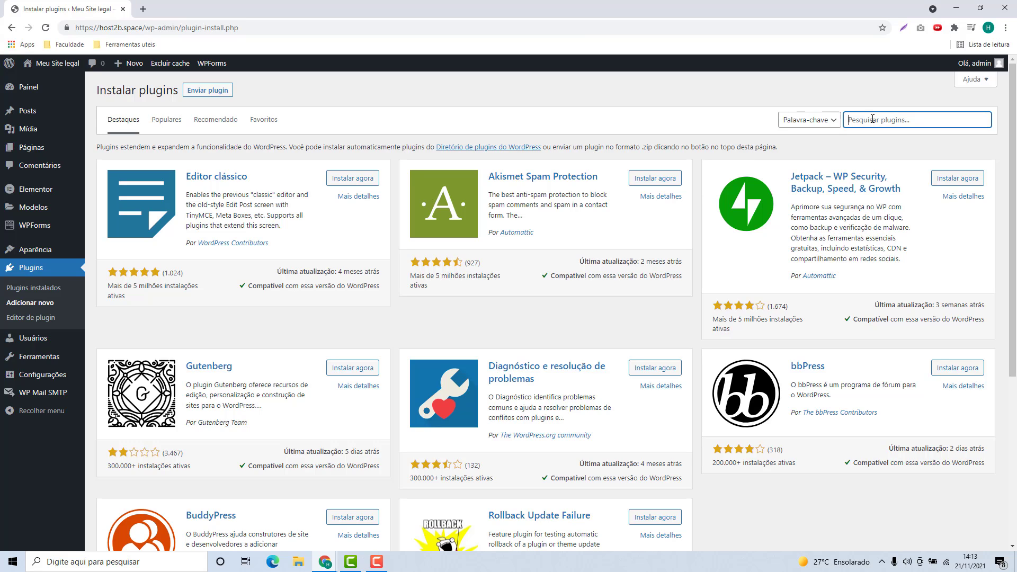
text(woocommerce)
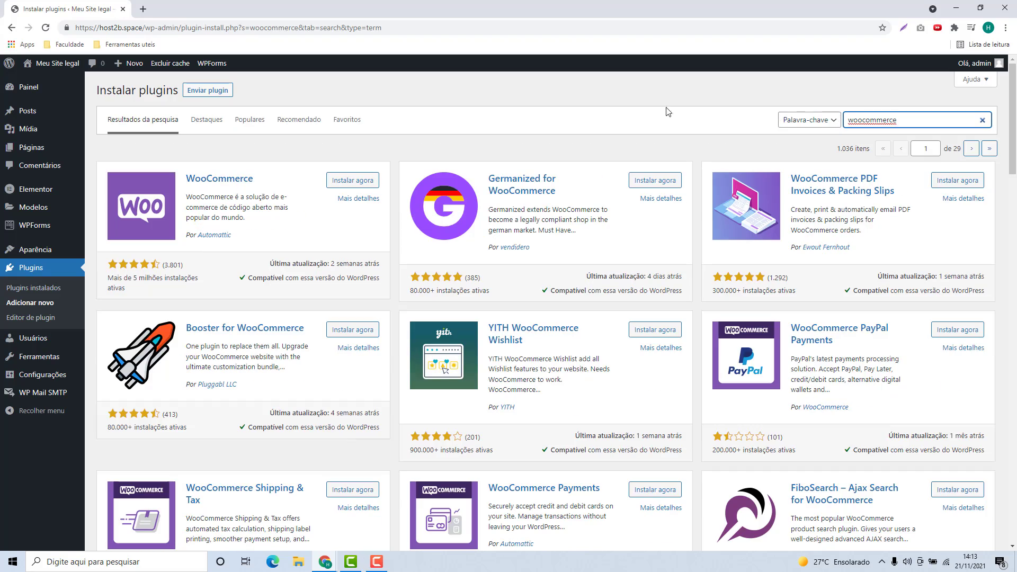
- Install the WooCommerce plugin by Automattic and activate it
scroll(387, 262, down, 4)
scroll(384, 273, down, 9)
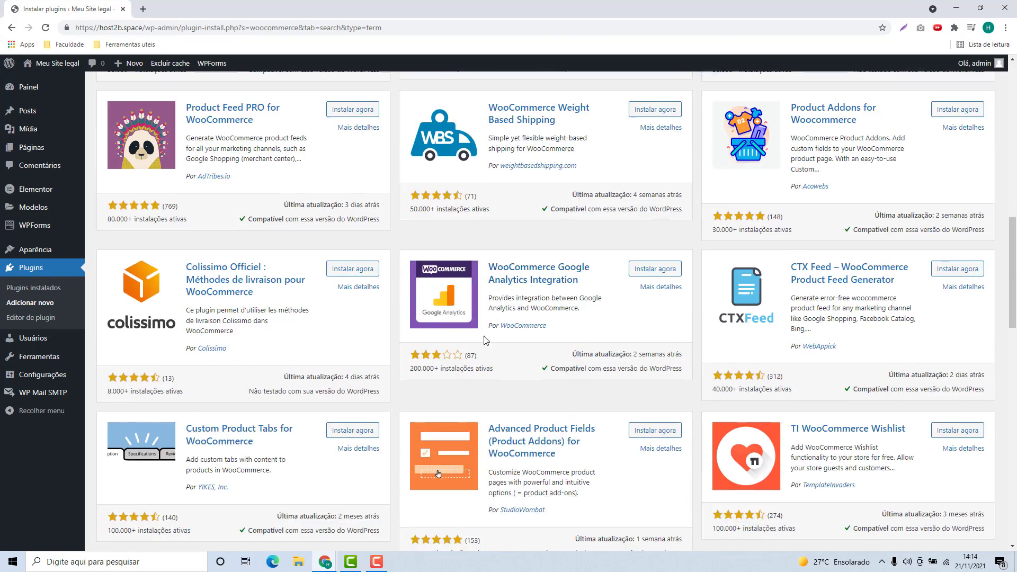
scroll(518, 357, up, 5)
scroll(583, 363, up, 7)
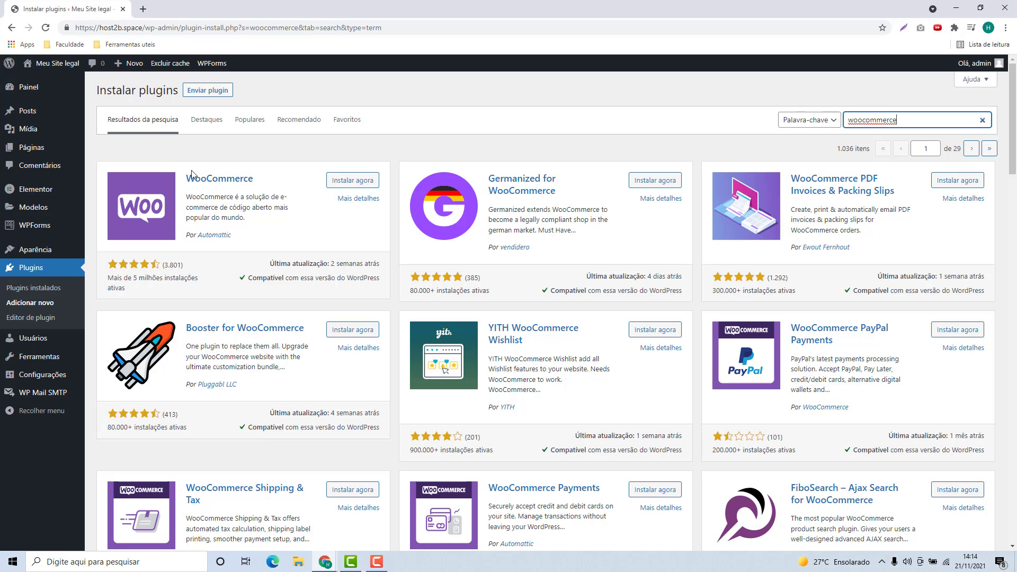
click(349, 185)
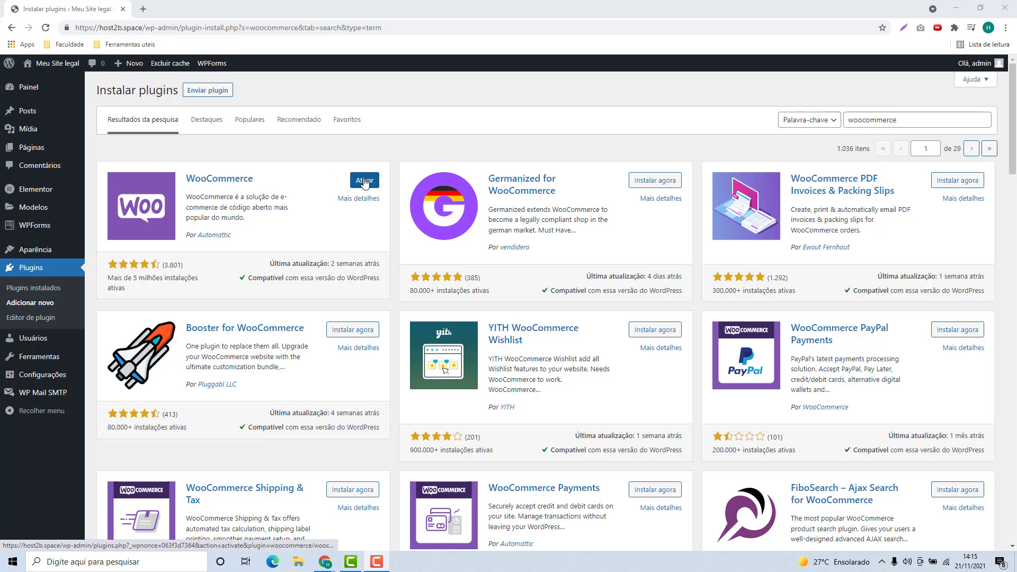
click(365, 180)
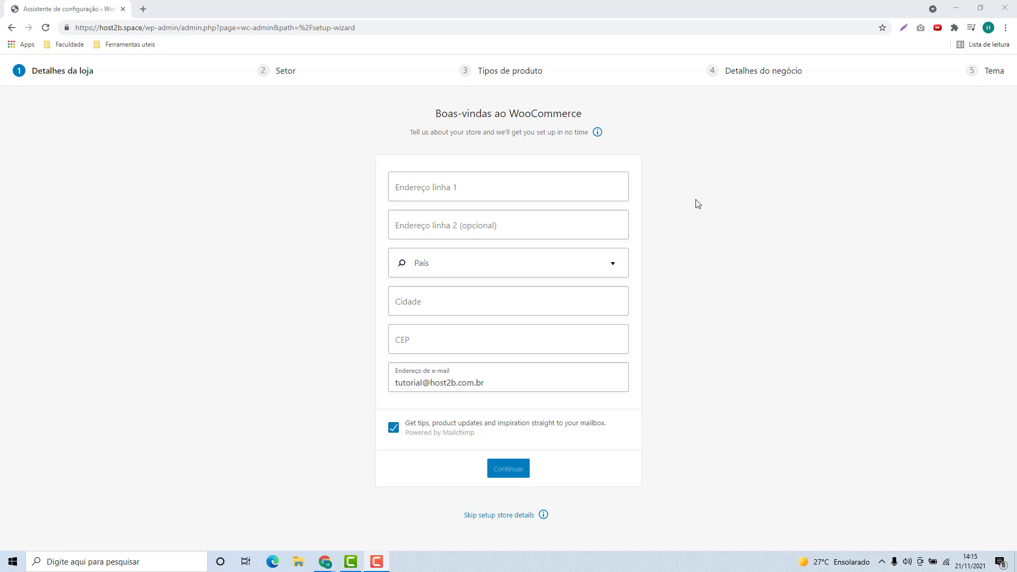
- Enter the store's street address in the first address line and set the country to "Brasil — São Paulo"
click(472, 192)
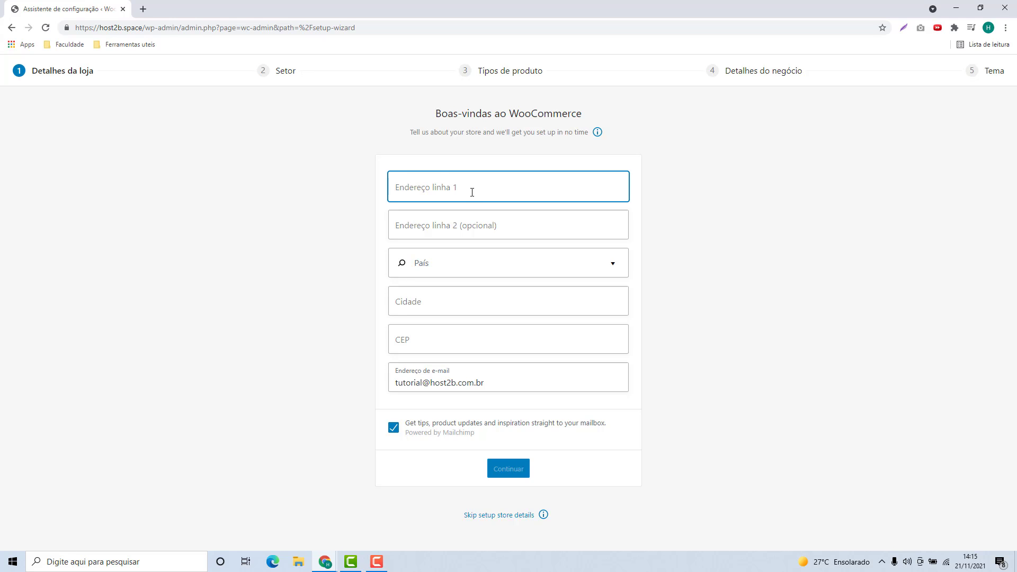
text(Avenida)
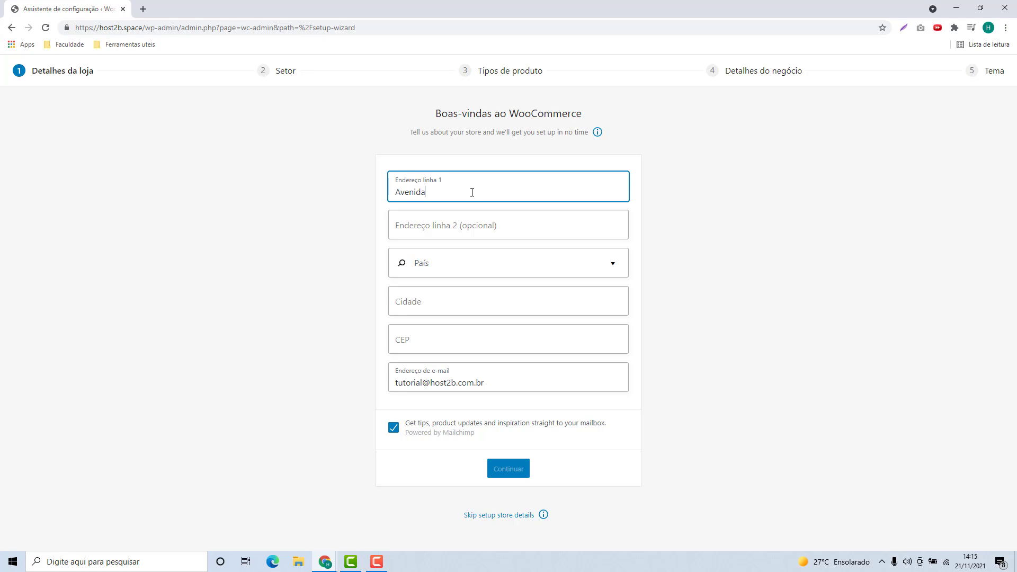
text( São Paulo)
click(477, 262)
text(Brasil)
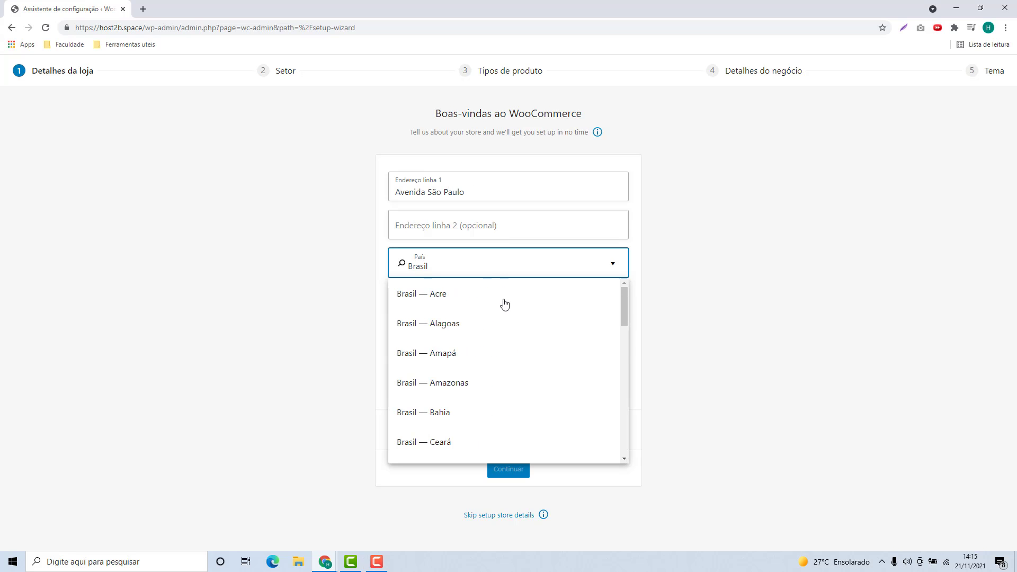
scroll(504, 304, down, 12)
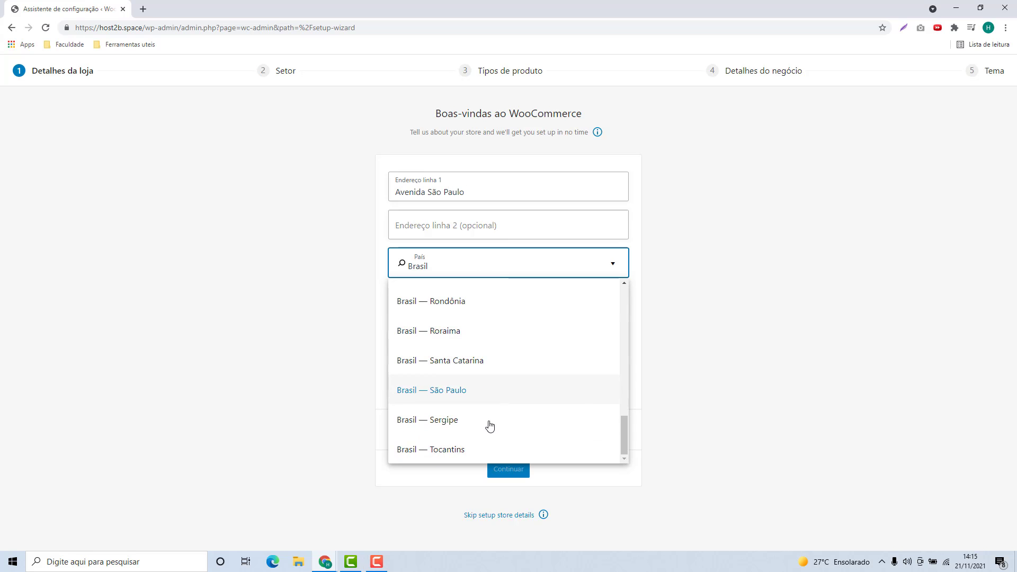
click(462, 397)
- Fill in the store's city and postal code in the store details
click(449, 303)
text(São Paulo)
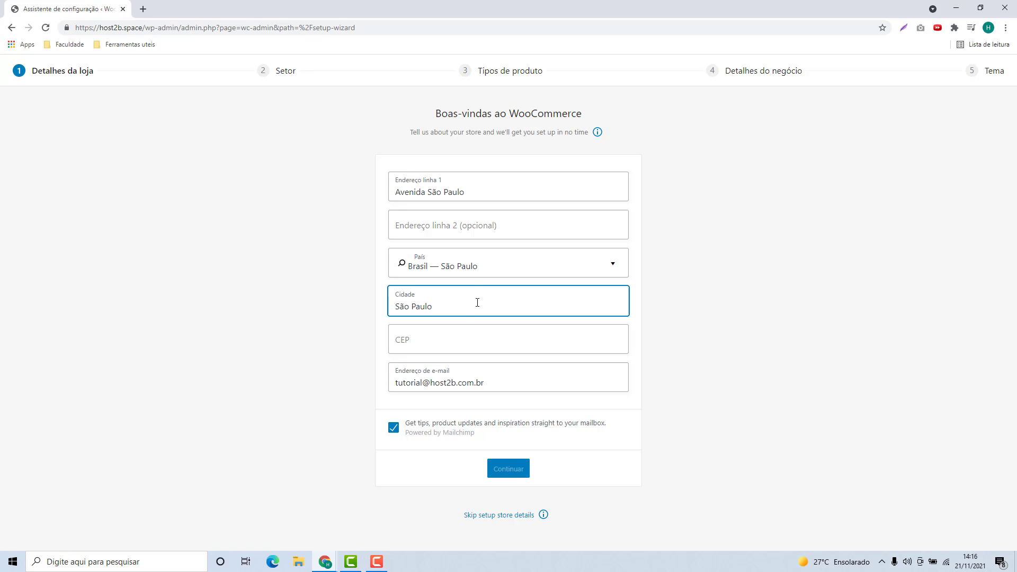
click(450, 334)
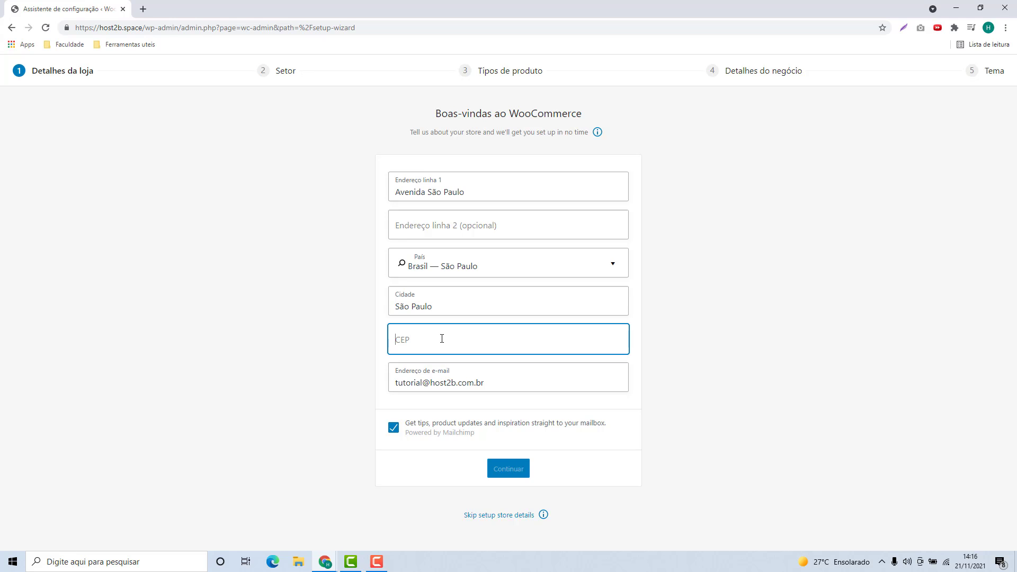
text(18013000)
click(413, 377)
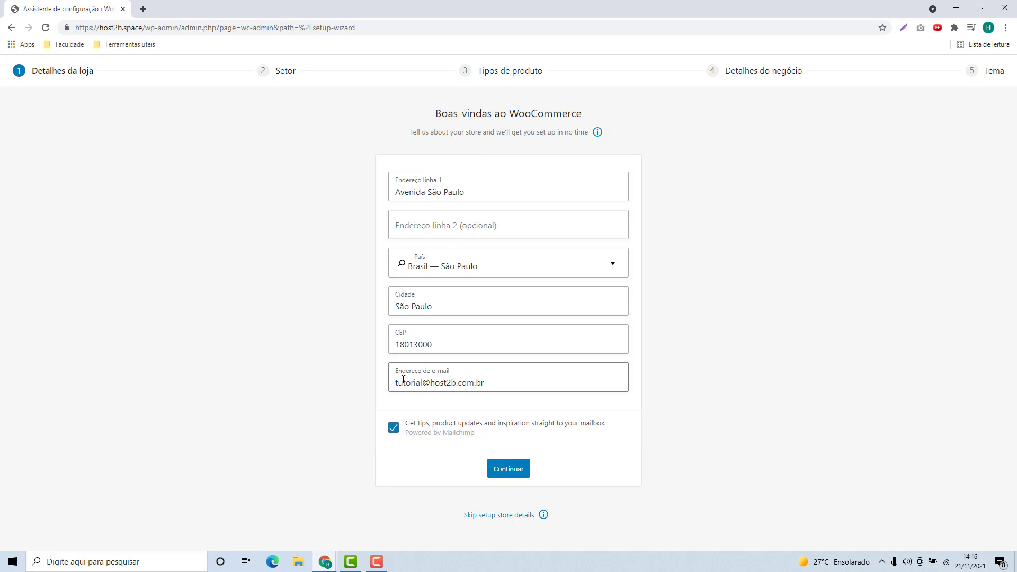
drag(402, 379, 549, 386)
click(390, 382)
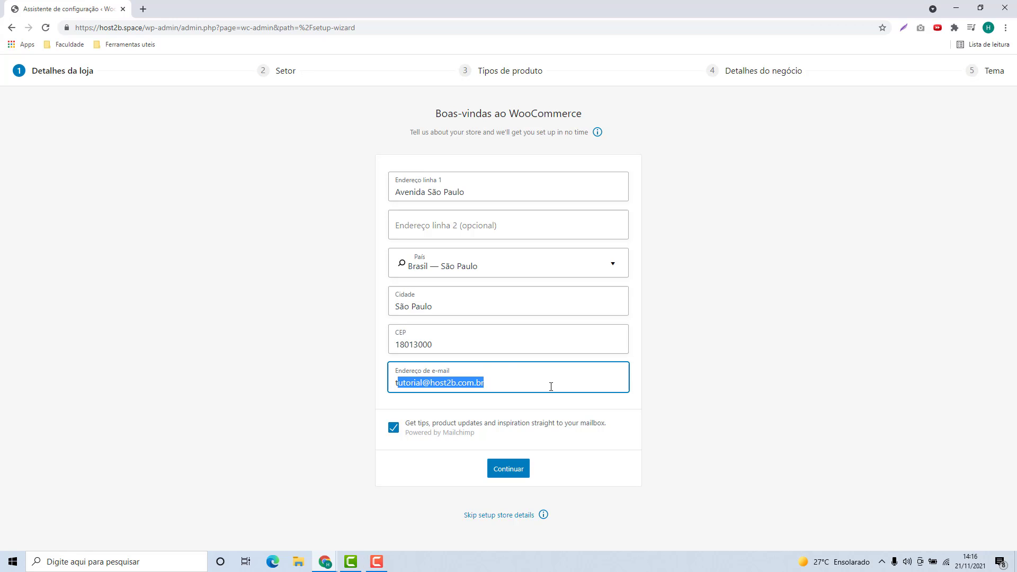
click(544, 392)
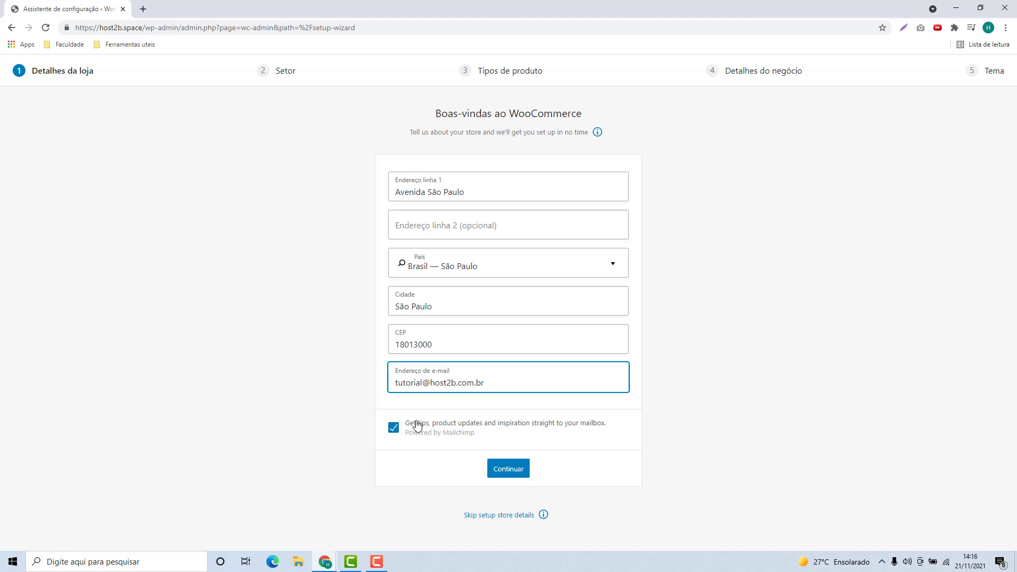
- Opt out of the tips and product update e-mails, submit the store details, and decline usage tracking
click(393, 433)
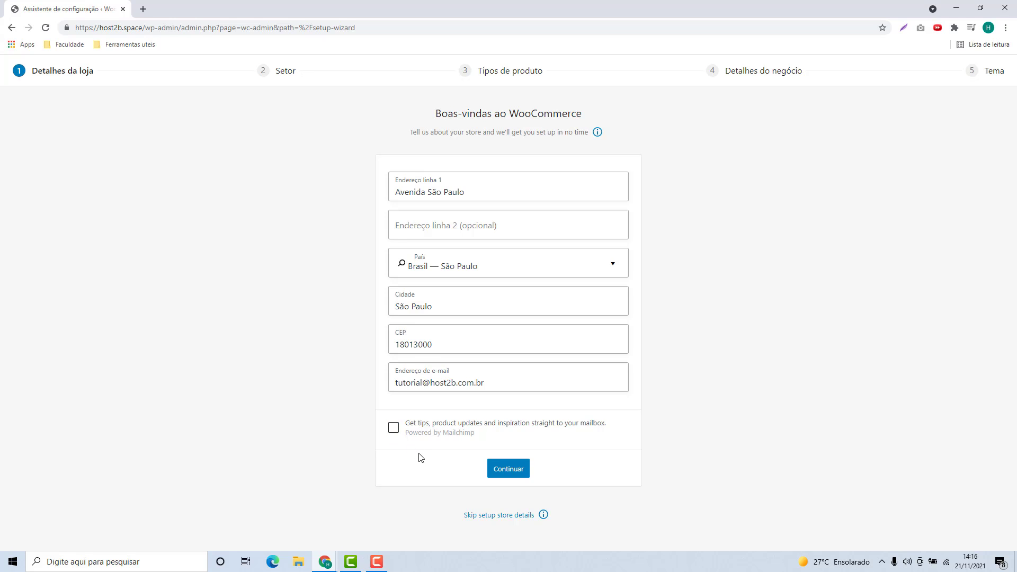
click(511, 470)
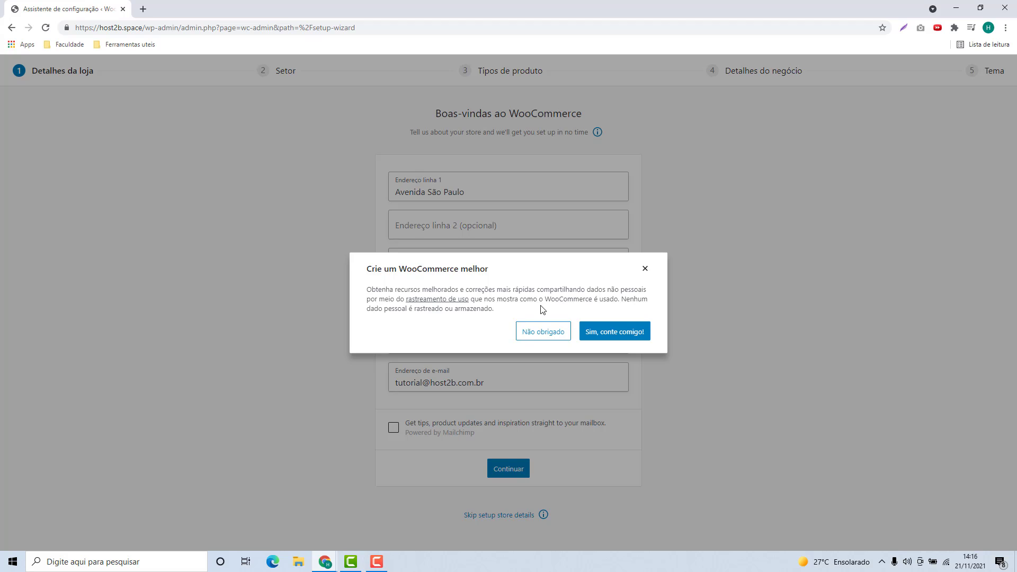
click(534, 337)
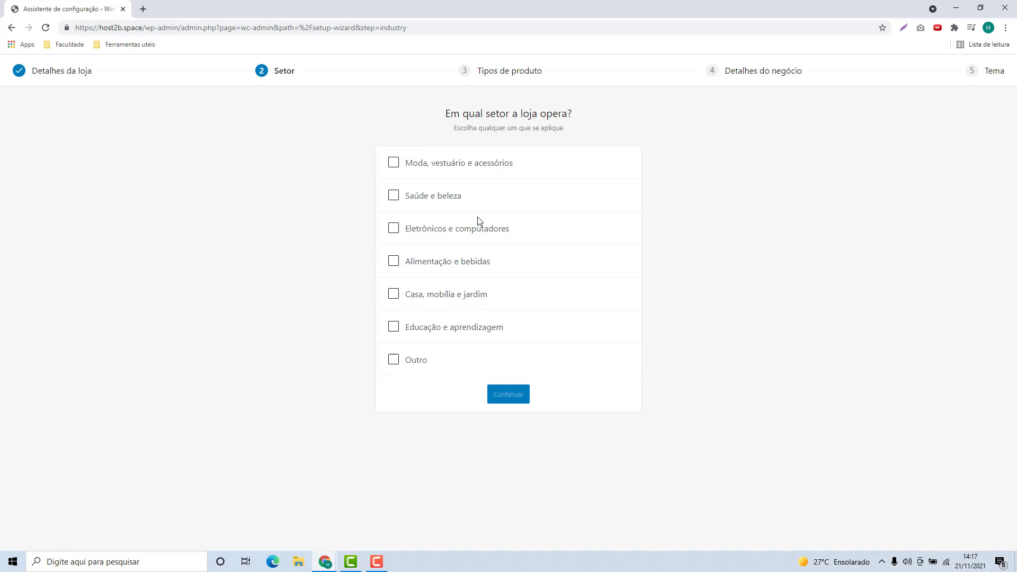
click(393, 361)
click(465, 396)
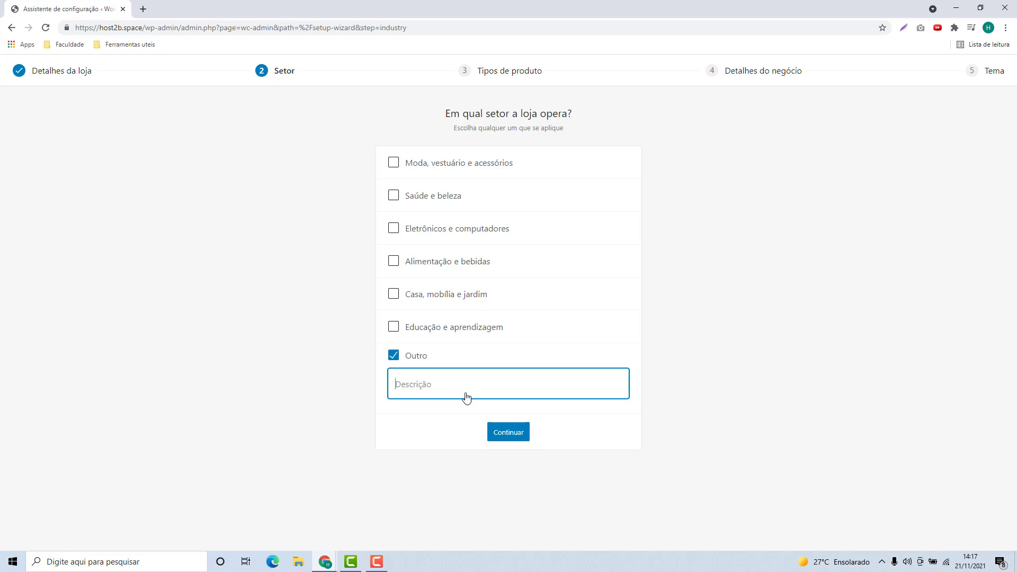
click(393, 356)
- Choose only "Eletrônicos e computadores" as the store's industry and continue to the product types
click(393, 229)
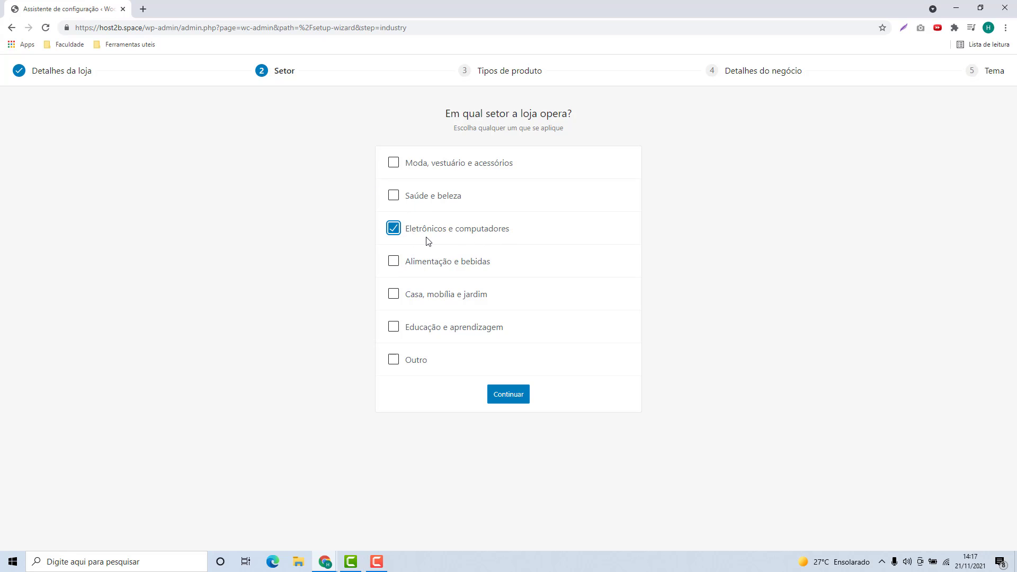
click(393, 162)
click(395, 166)
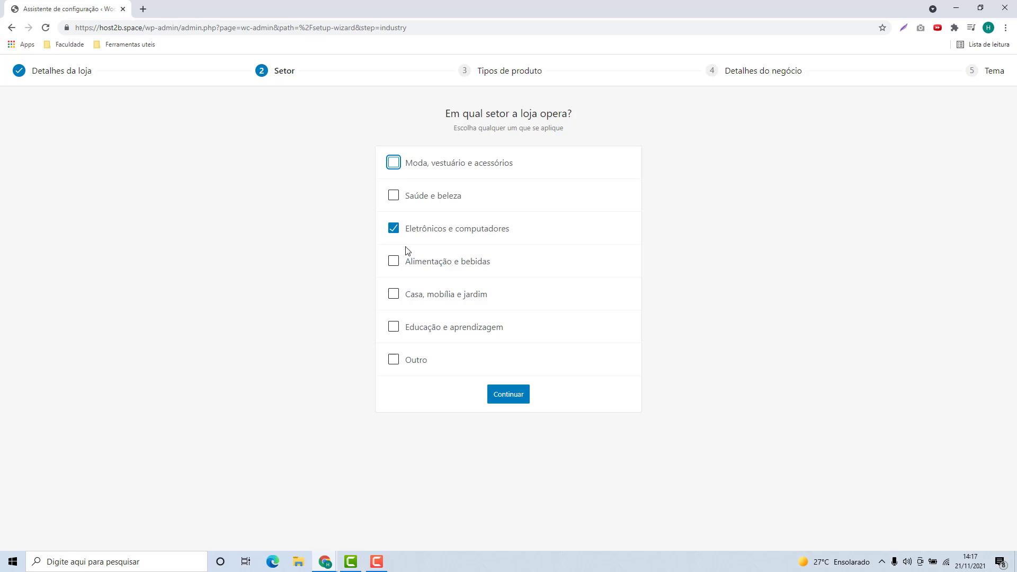
click(503, 402)
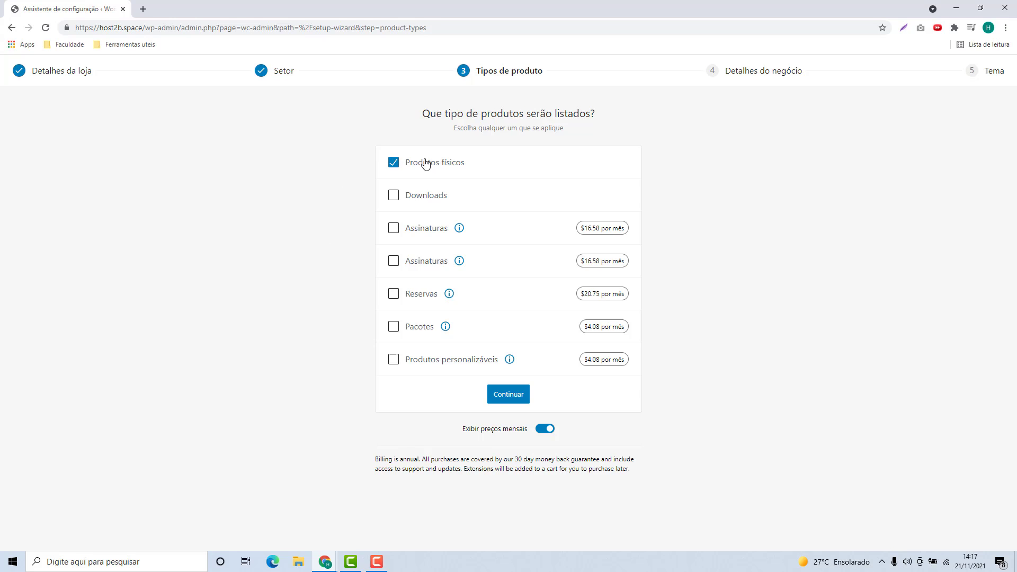
- Keep "Produtos físicos" as the only product type and continue to the business details
click(396, 196)
click(393, 199)
click(348, 177)
click(510, 401)
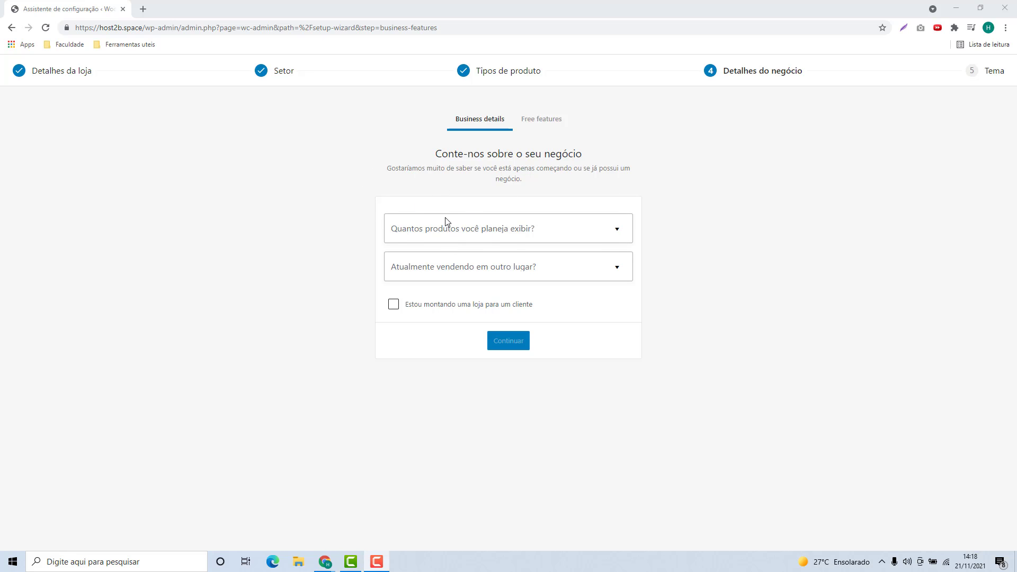
- Set the number of products planned for display to "Eu ainda não tenho nenhum produto."
drag(432, 155, 573, 168)
click(397, 217)
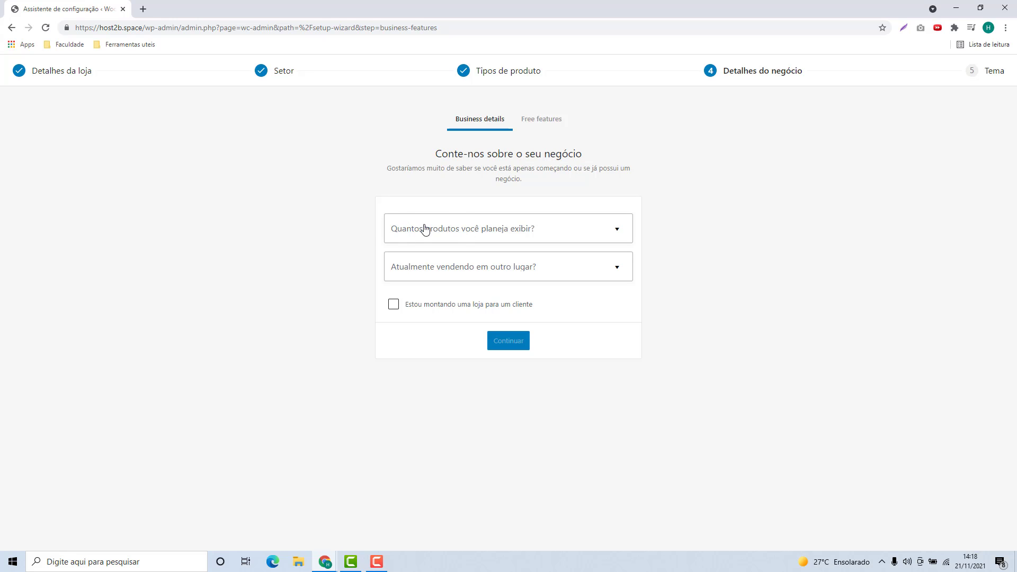
click(501, 234)
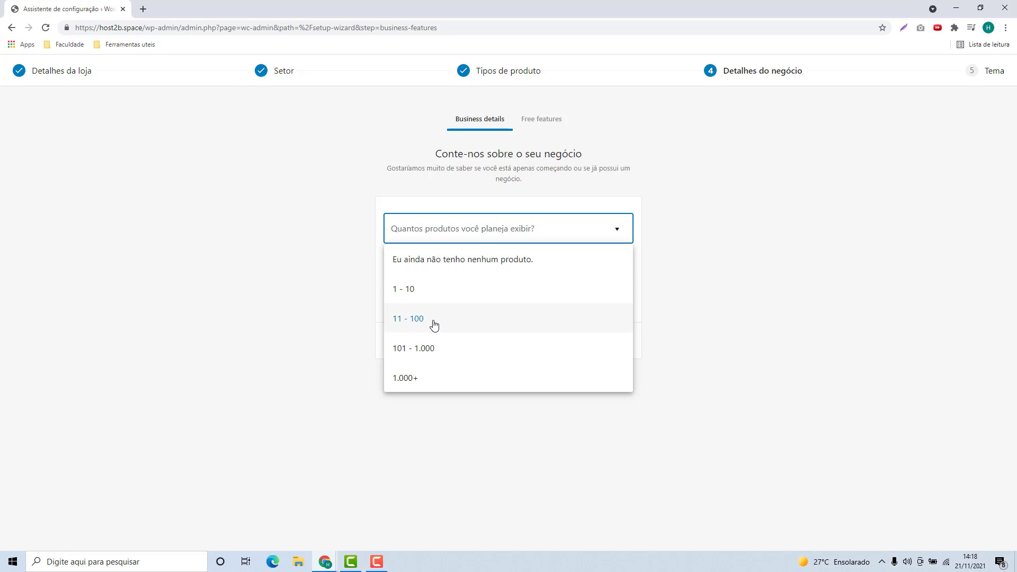
click(430, 264)
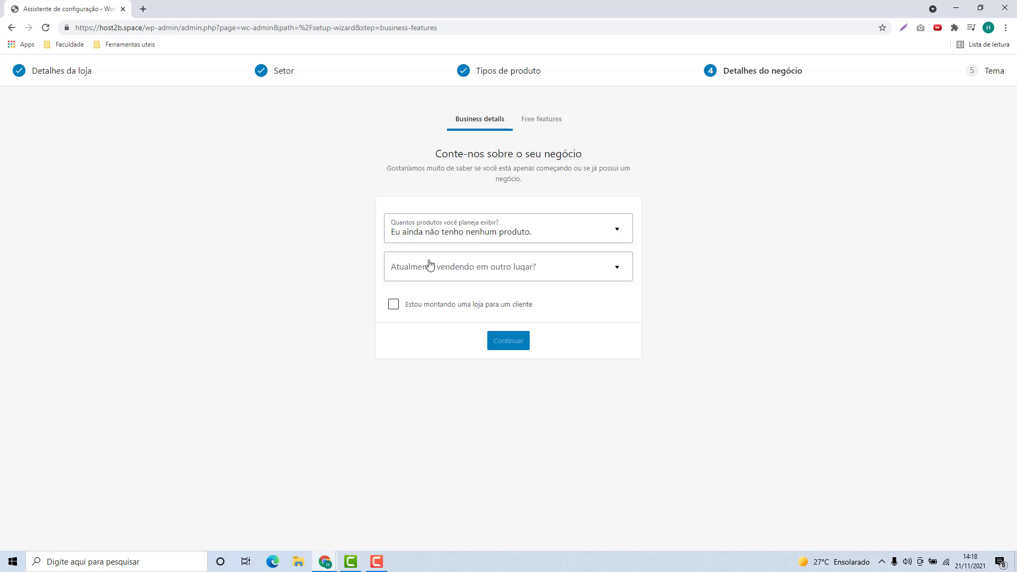
click(453, 239)
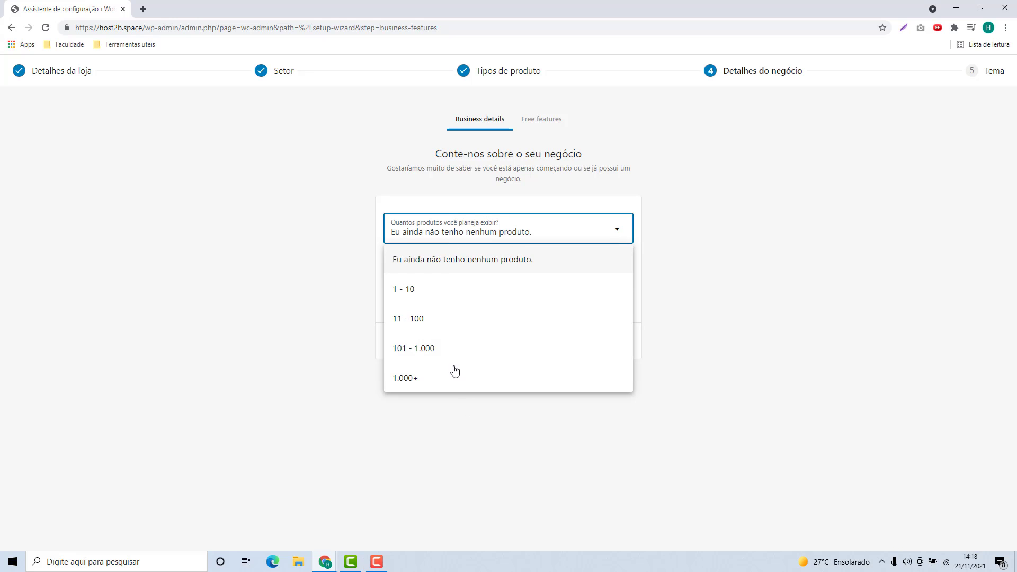
click(324, 288)
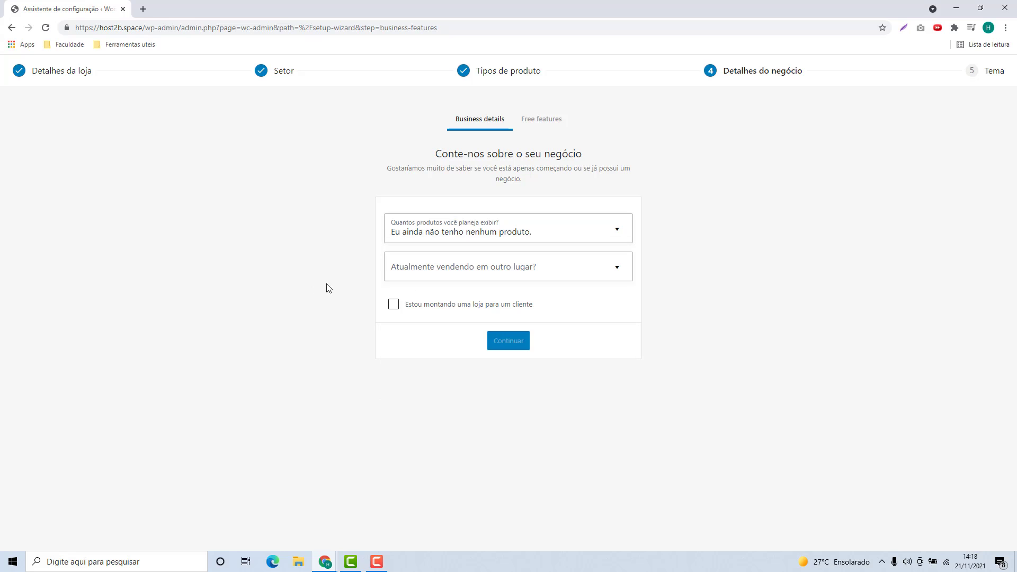
- Answer "Não" to currently selling elsewhere and continue to the free features
click(414, 274)
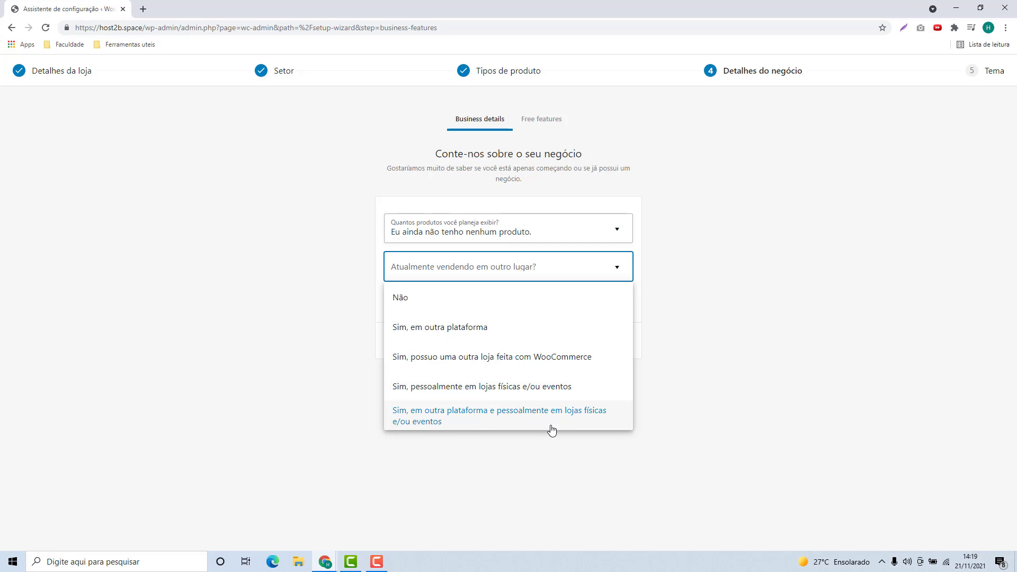
click(417, 307)
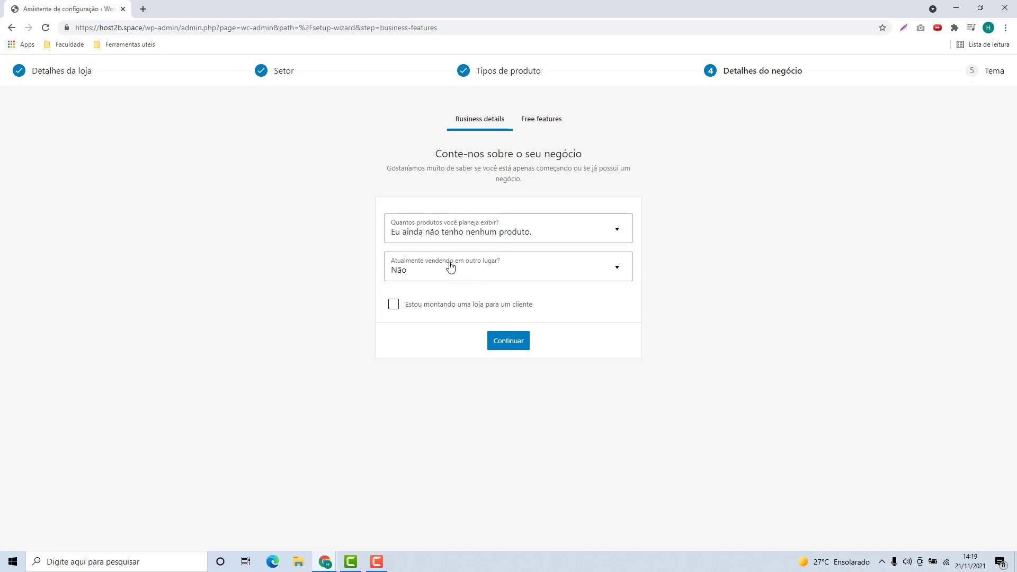
click(416, 305)
click(393, 305)
click(506, 348)
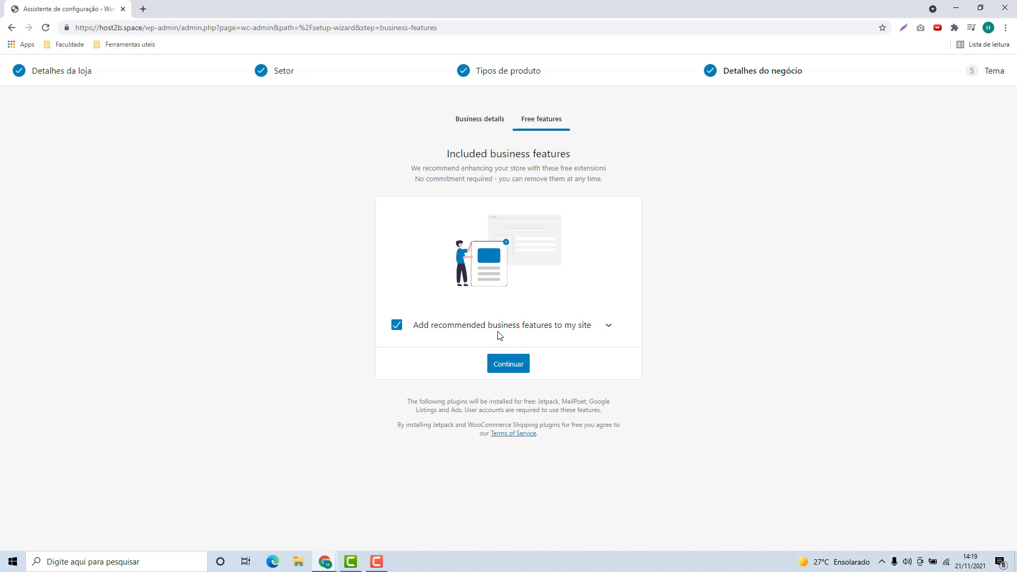
- Review the included free extensions, opt out of adding the recommended business features, and continue to the theme selection
click(608, 331)
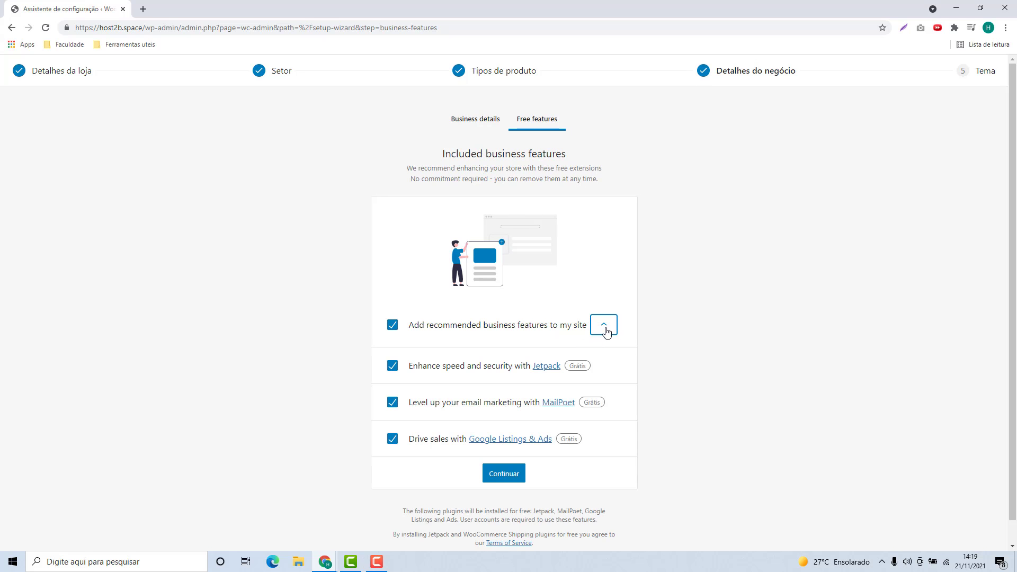
scroll(570, 342, down, 1)
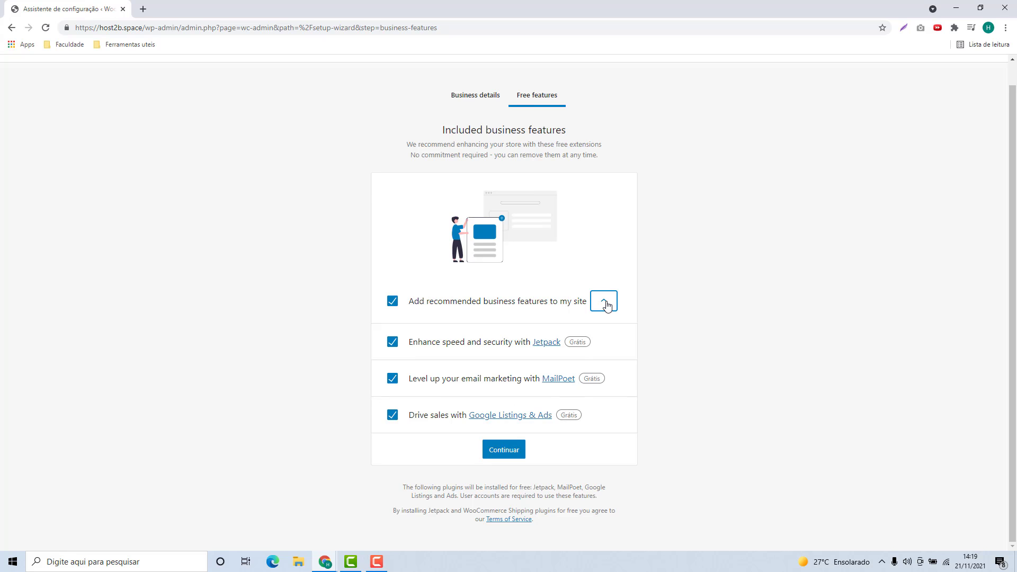
click(608, 306)
click(395, 328)
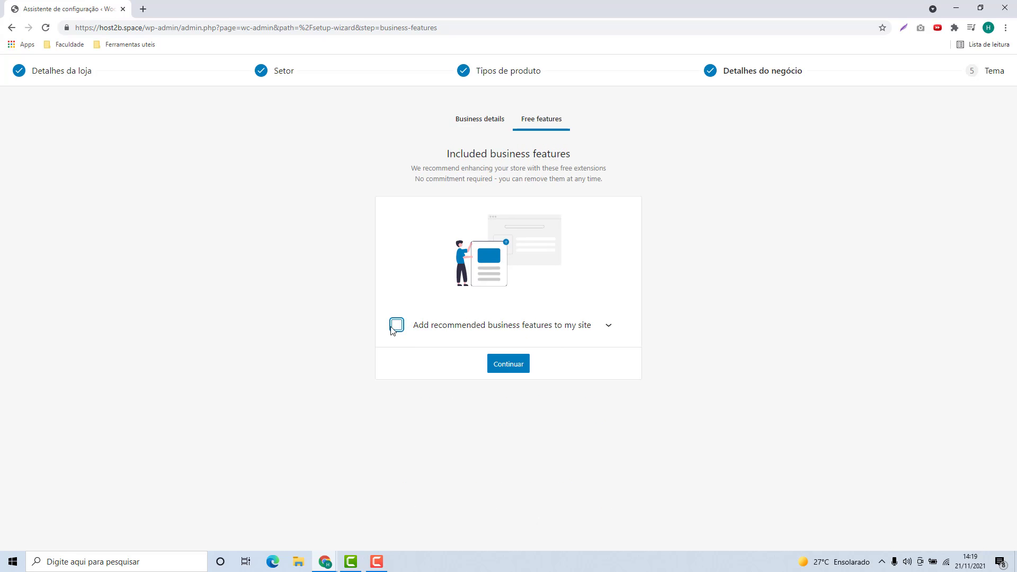
click(394, 329)
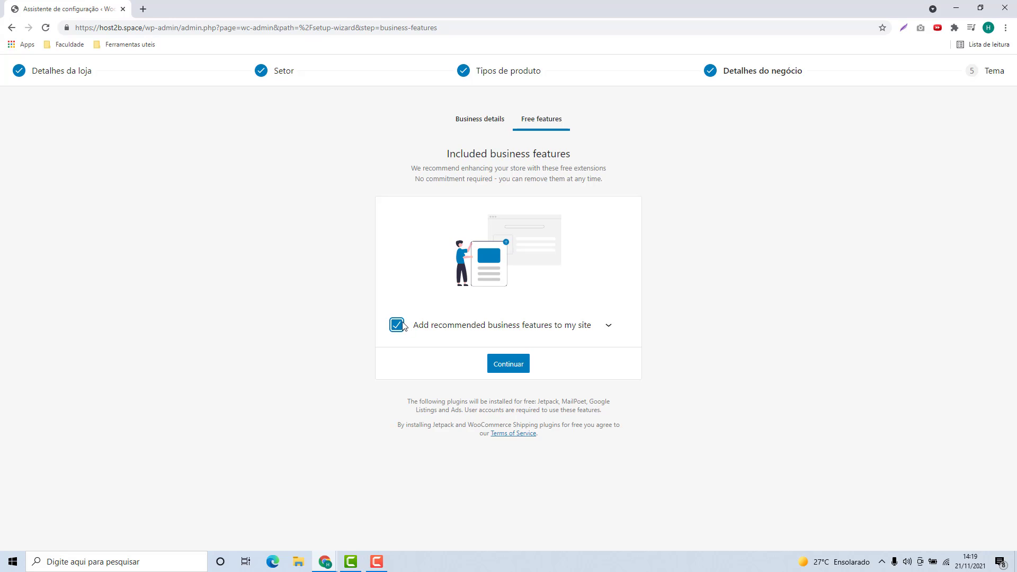
click(398, 325)
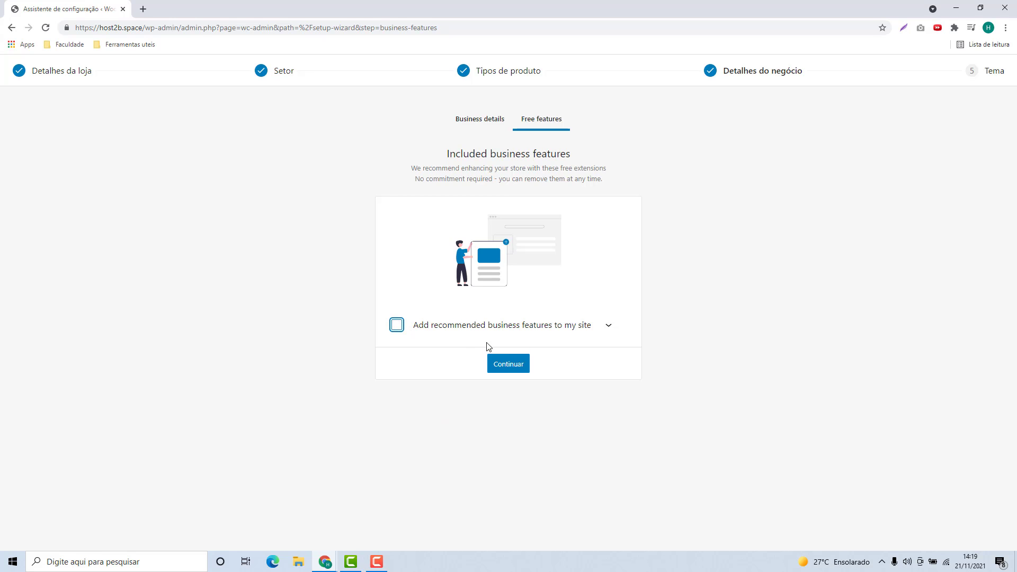
click(515, 365)
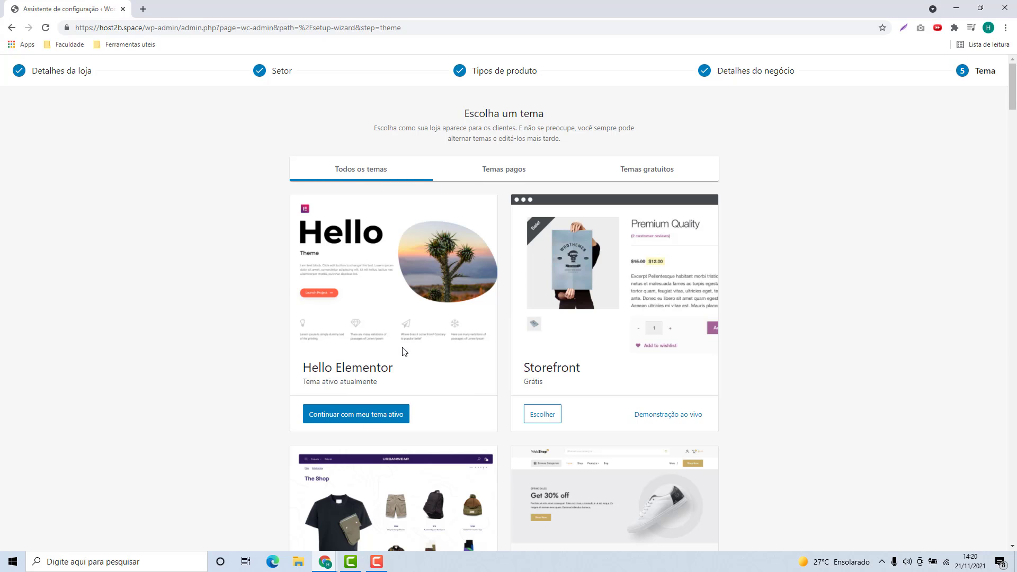
- Look through the full list of store themes, down to the option for uploading a theme
scroll(604, 307, down, 7)
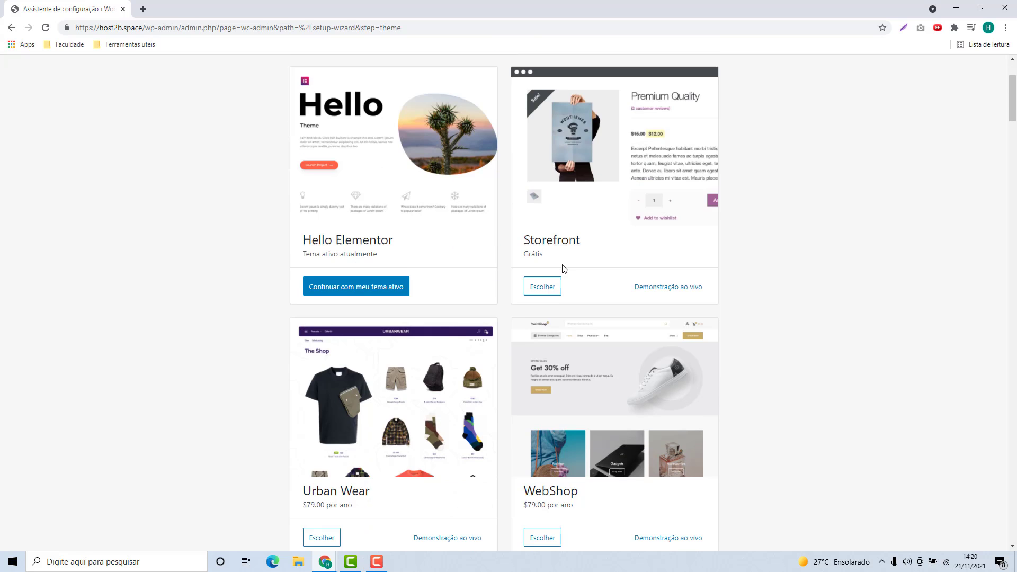
scroll(383, 312, down, 19)
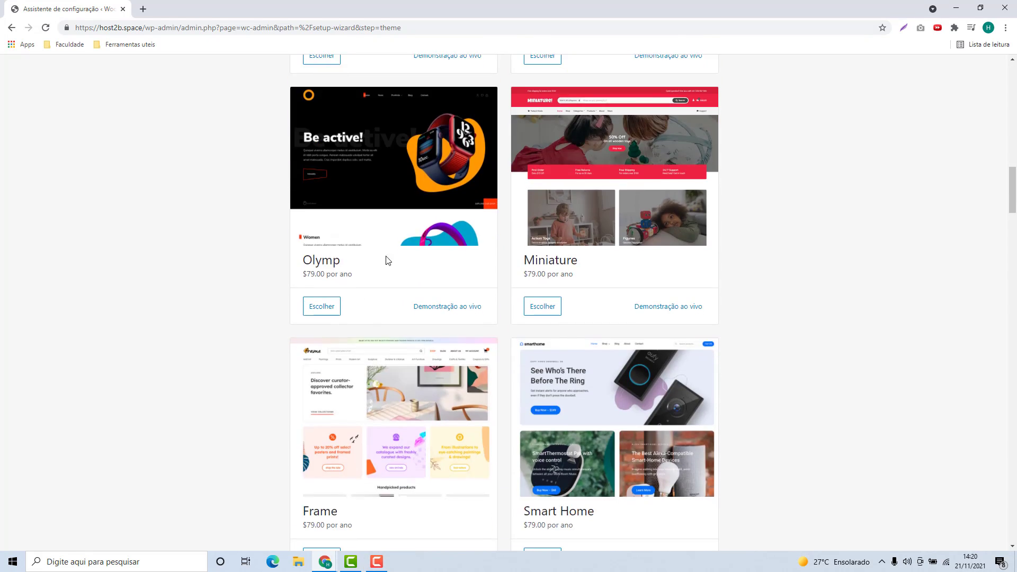
scroll(408, 269, down, 20)
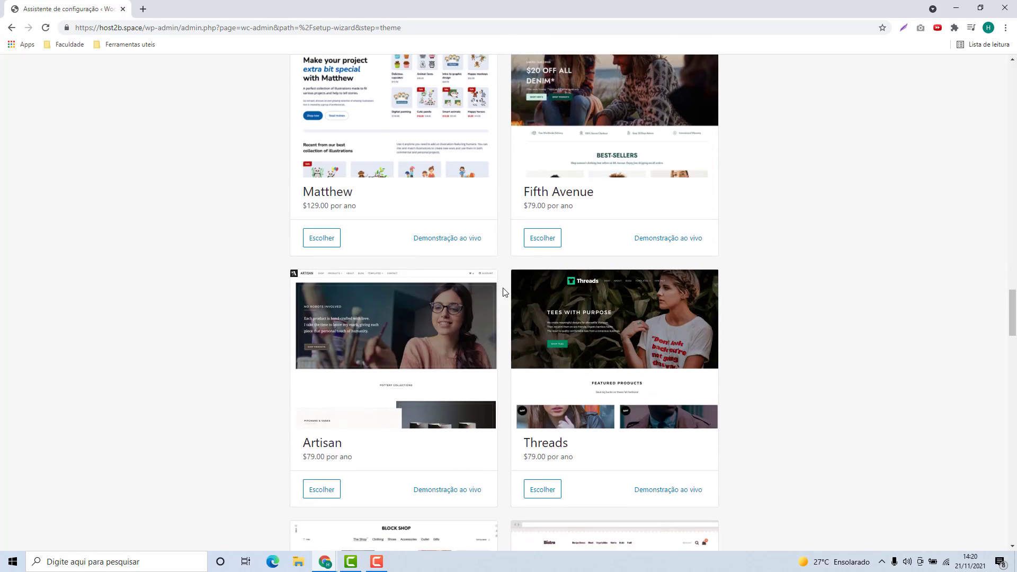
scroll(551, 322, down, 20)
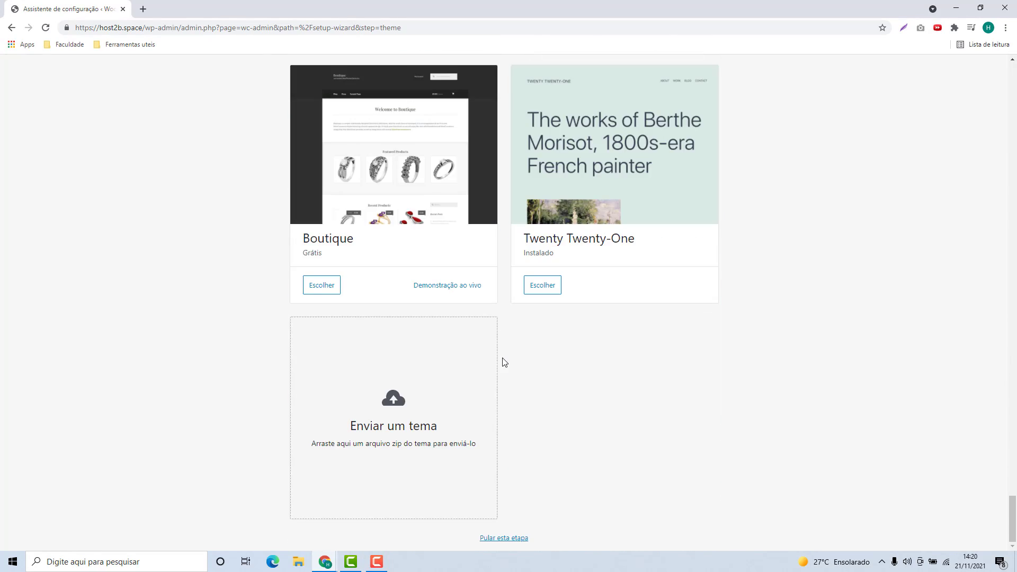
scroll(504, 362, up, 20)
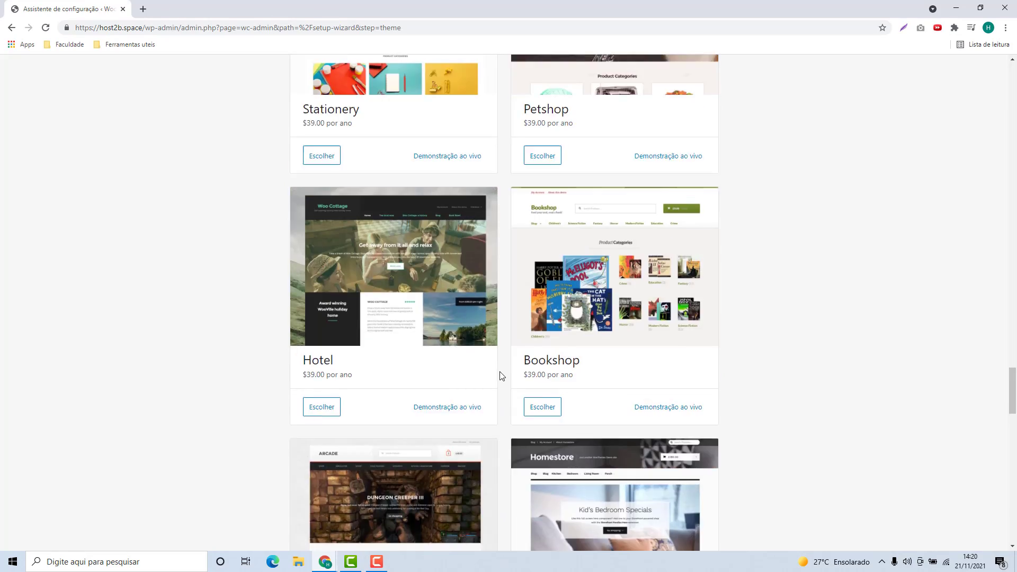
scroll(507, 371, up, 20)
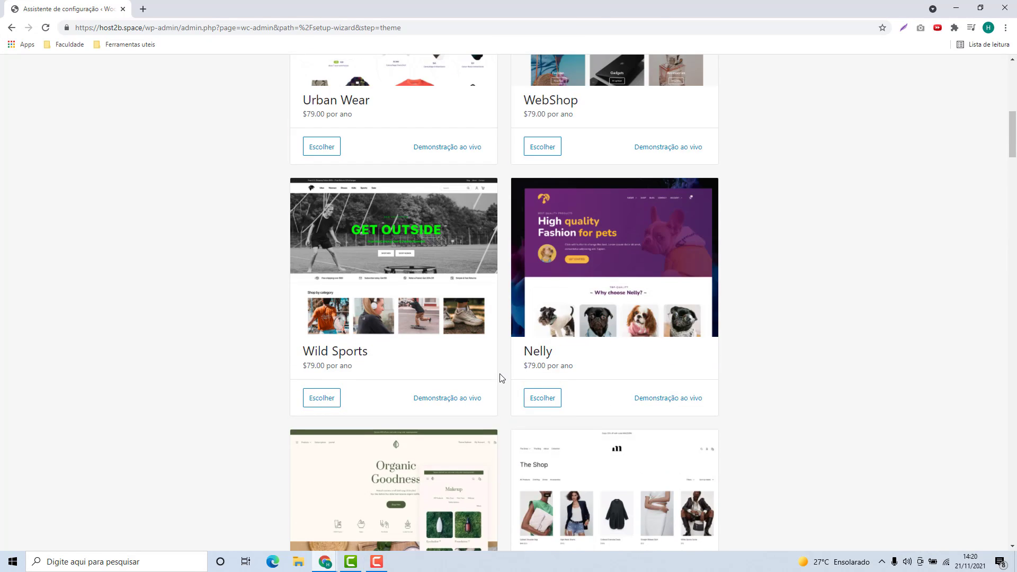
scroll(498, 367, up, 4)
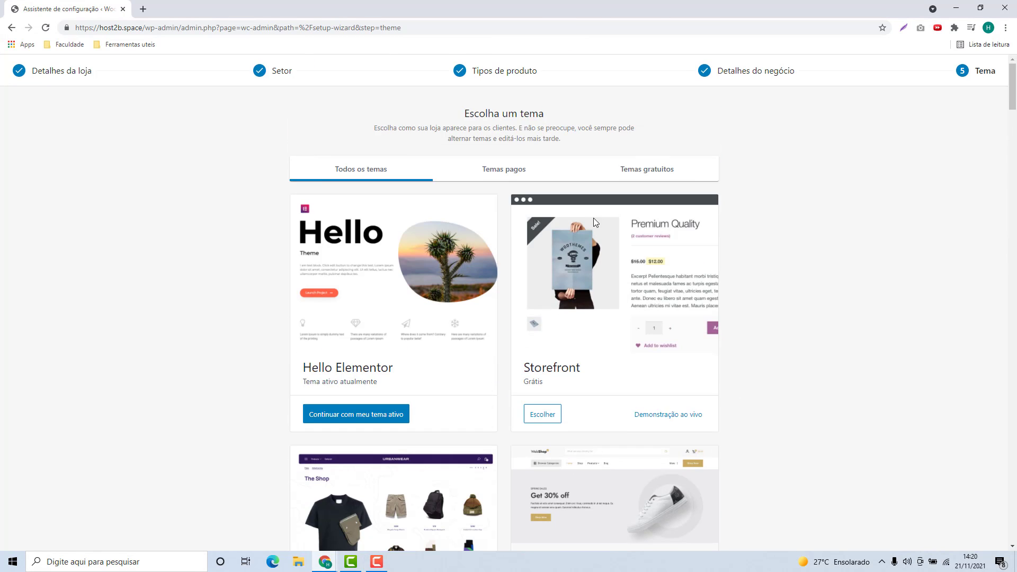
- Compare the paid themes with the free themes, and return to the list of all themes
click(491, 170)
scroll(576, 331, down, 7)
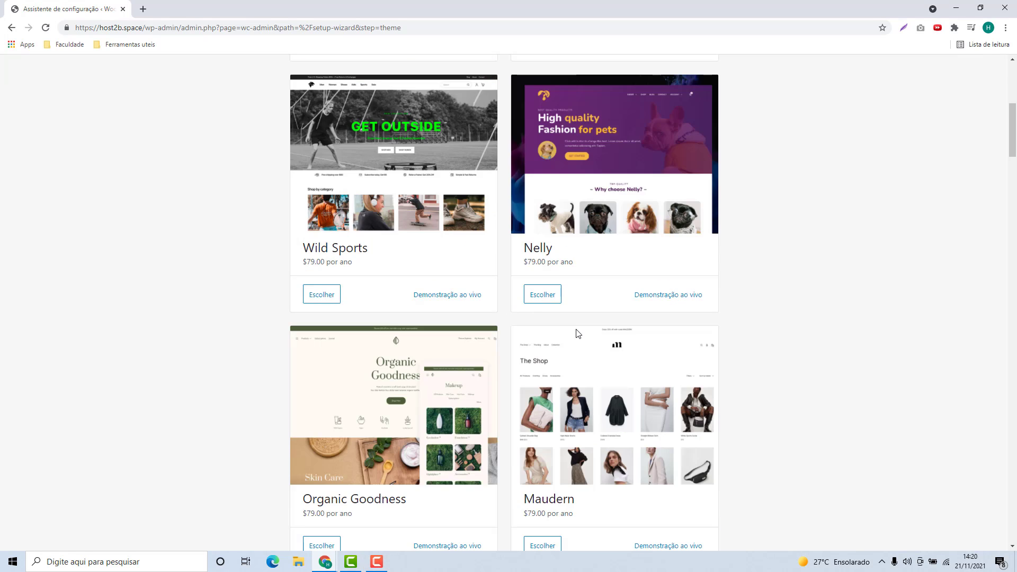
scroll(594, 265, up, 7)
click(635, 168)
scroll(563, 402, down, 7)
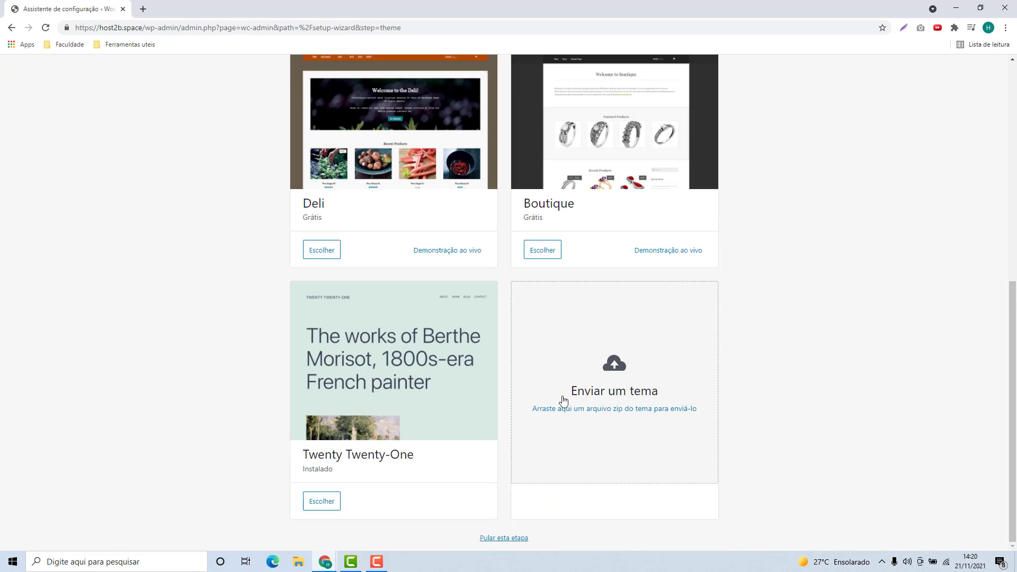
scroll(415, 392, up, 7)
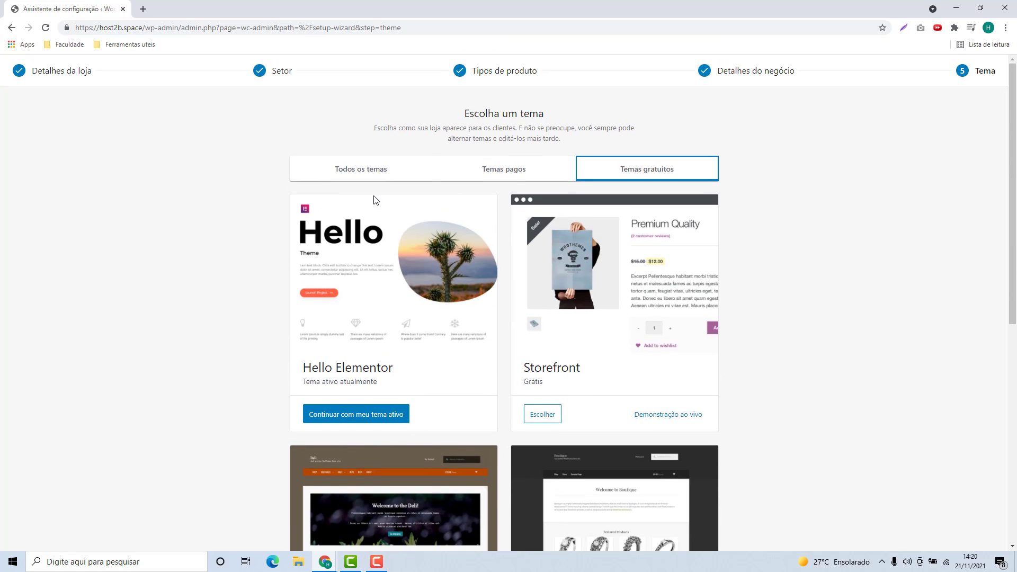
click(368, 175)
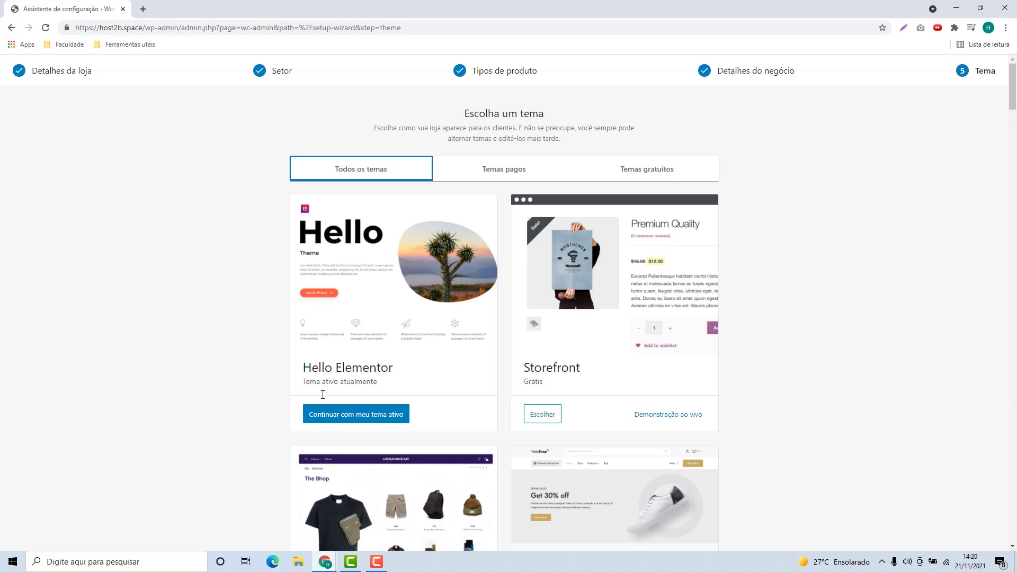
- Keep the active Hello Elementor theme for the store and go through the WooCommerce welcome tour to its end
click(338, 419)
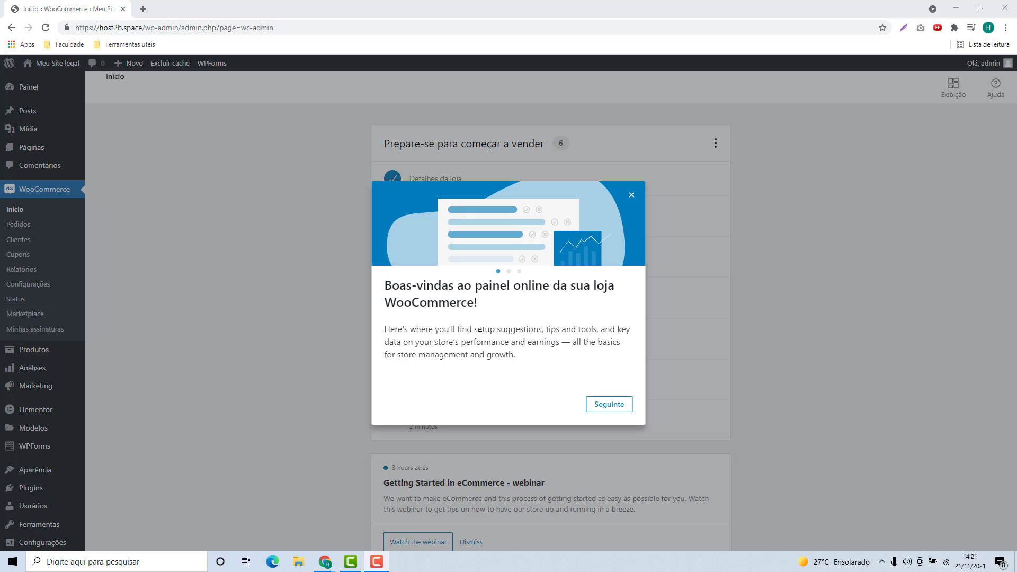
click(613, 405)
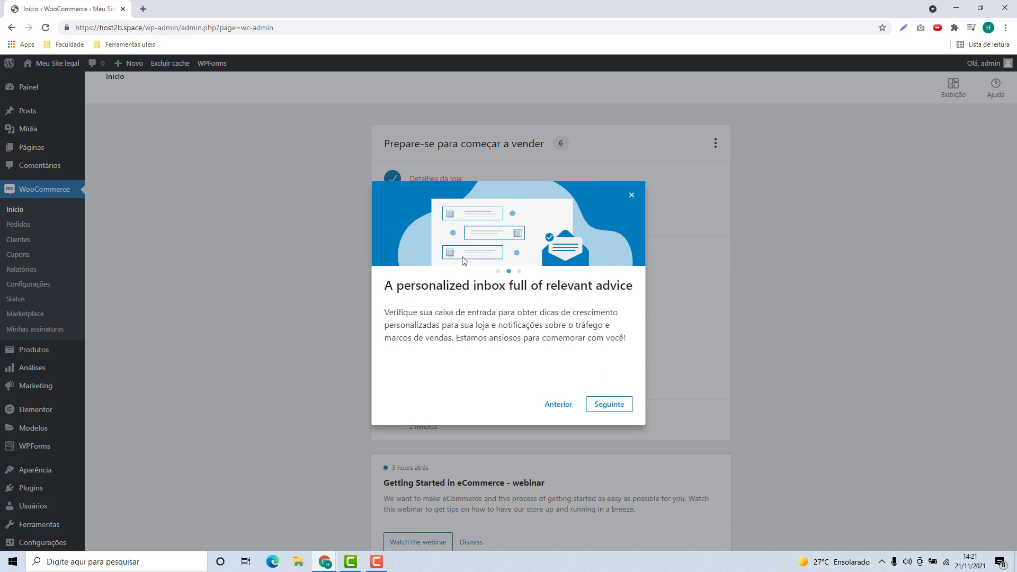
click(614, 404)
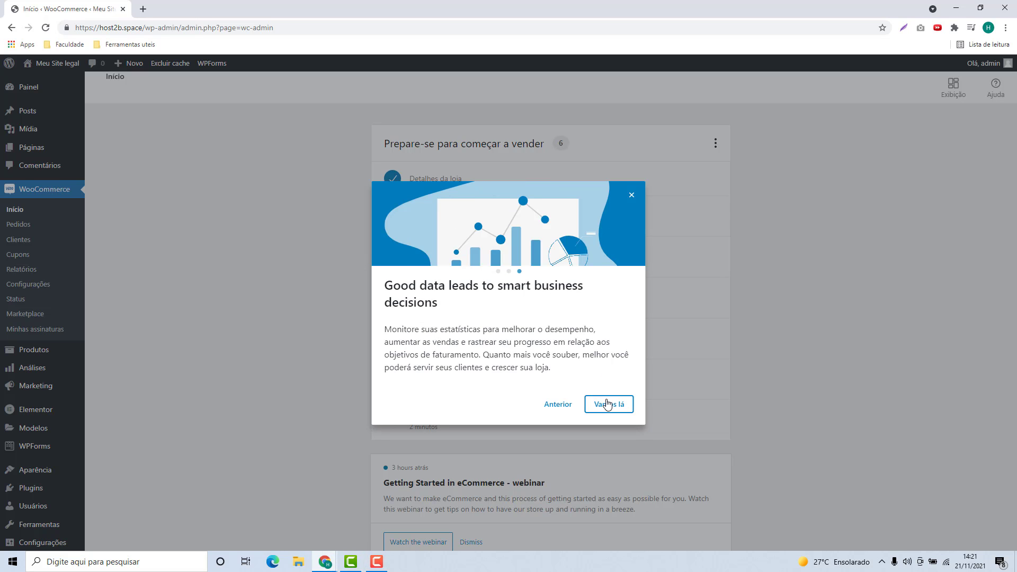
click(608, 404)
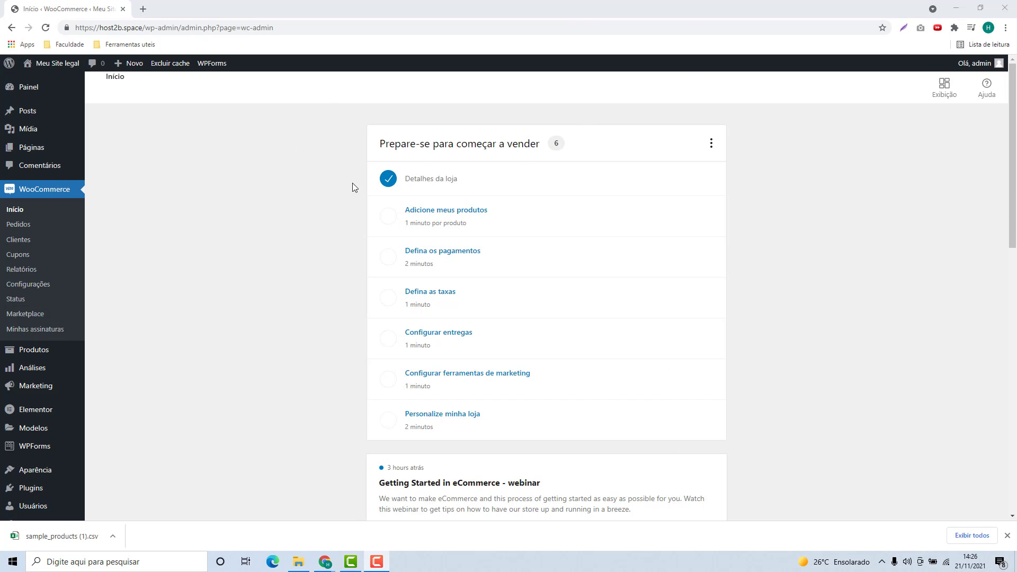
- Dismiss the downloads bar, open the site in a new tab, and view its store page at host2b.space/loja
click(1009, 536)
mouse_move(58, 64)
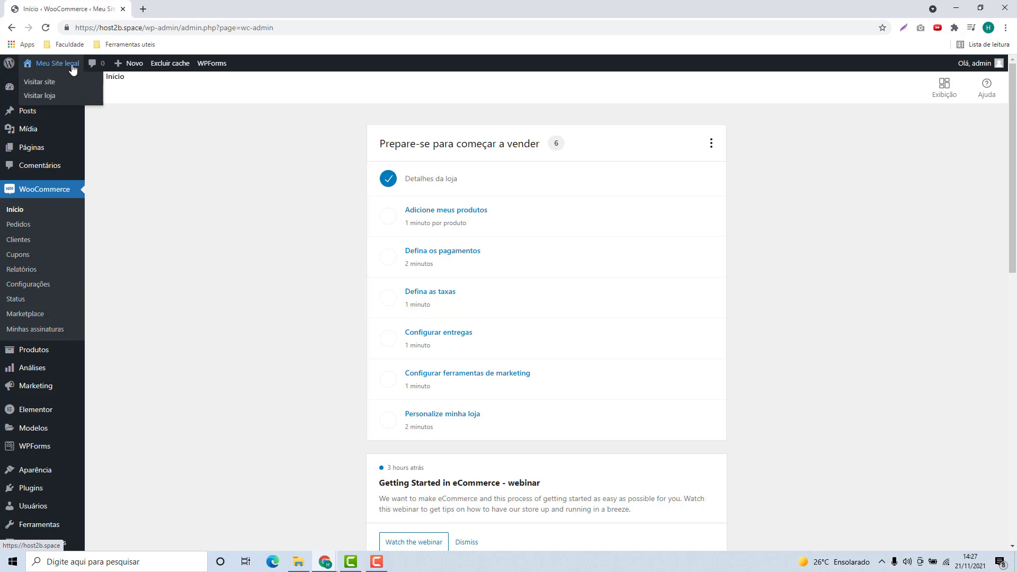
click(37, 85)
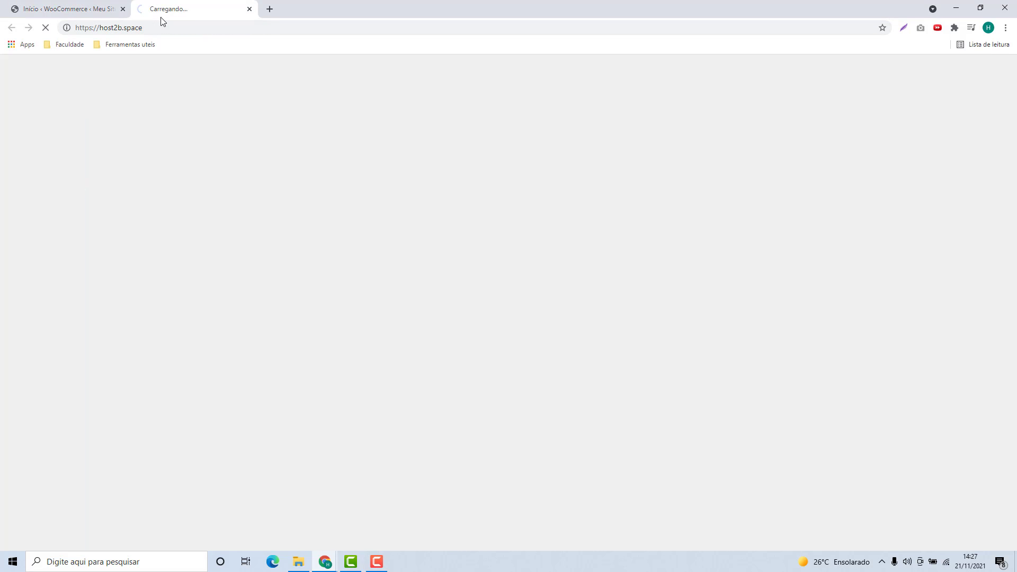
scroll(552, 174, down, 13)
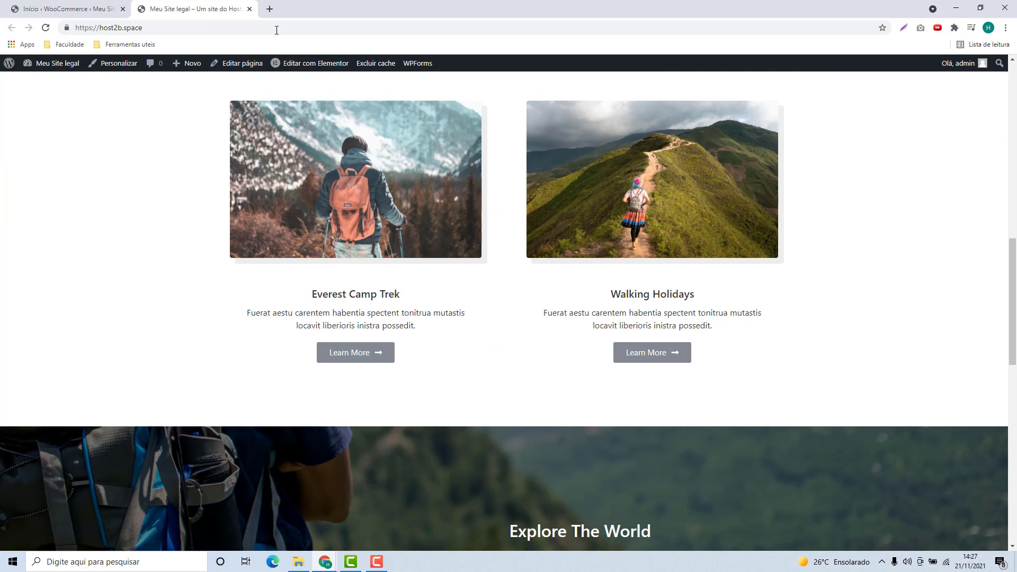
click(304, 29)
text(/loja)
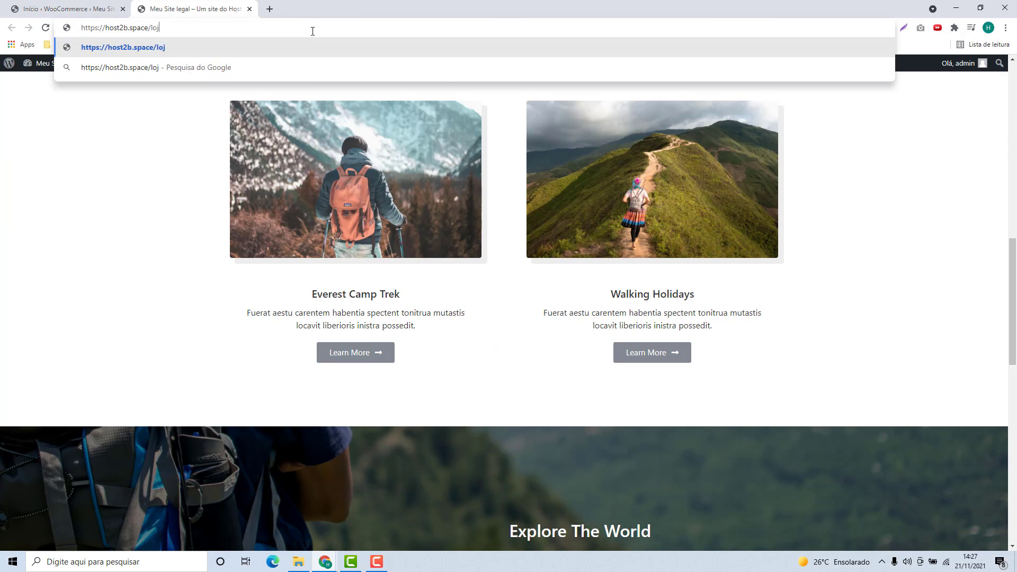
key(Return)
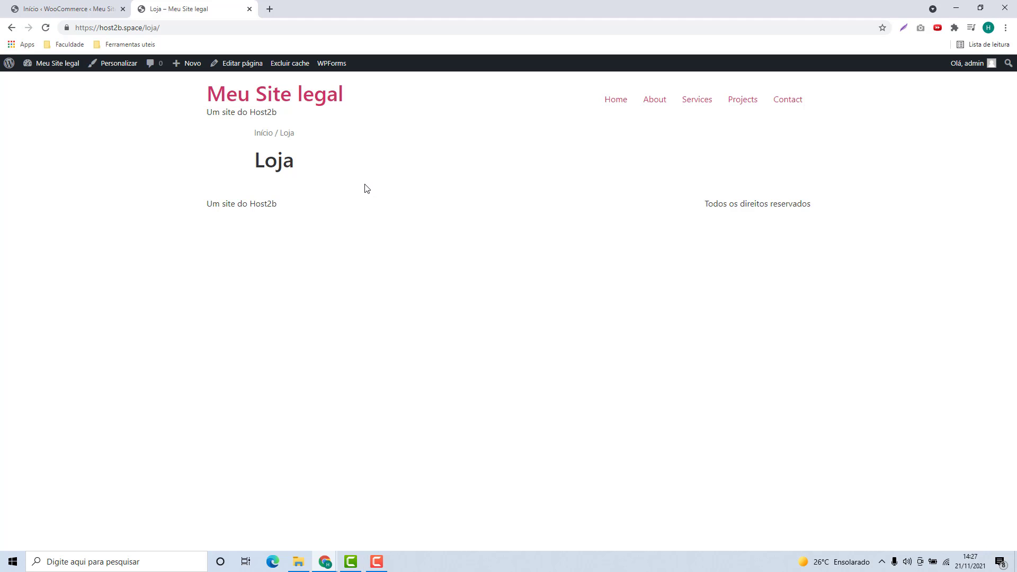
- Return to the WordPress admin, open the list of all products, and dismiss the Elementor notice
click(75, 14)
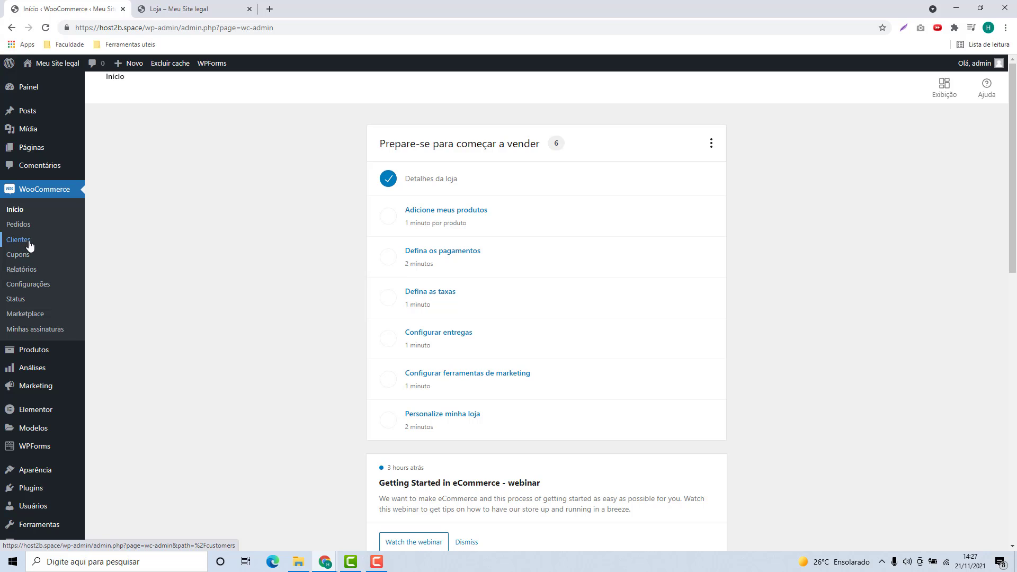
click(36, 358)
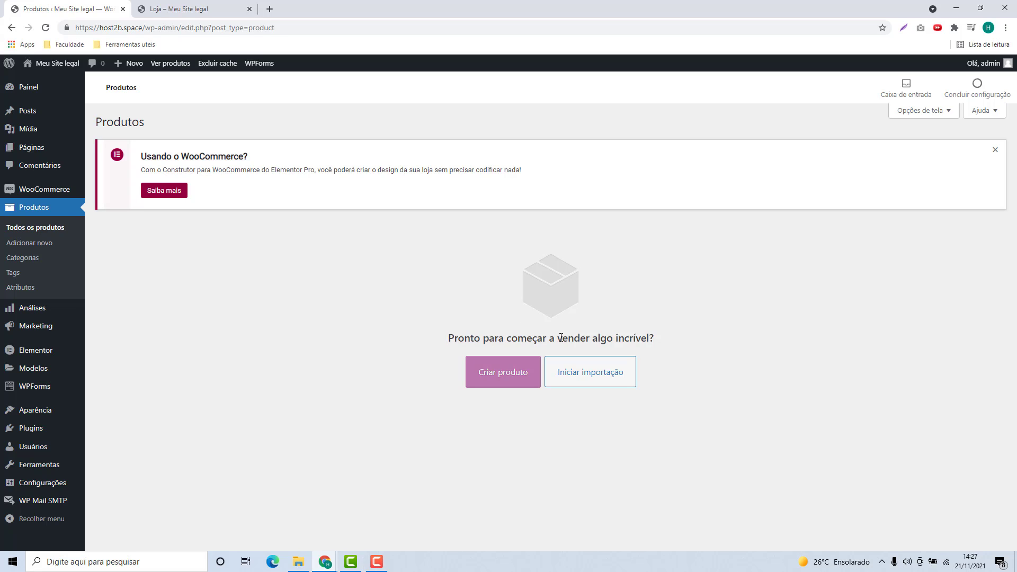
click(996, 150)
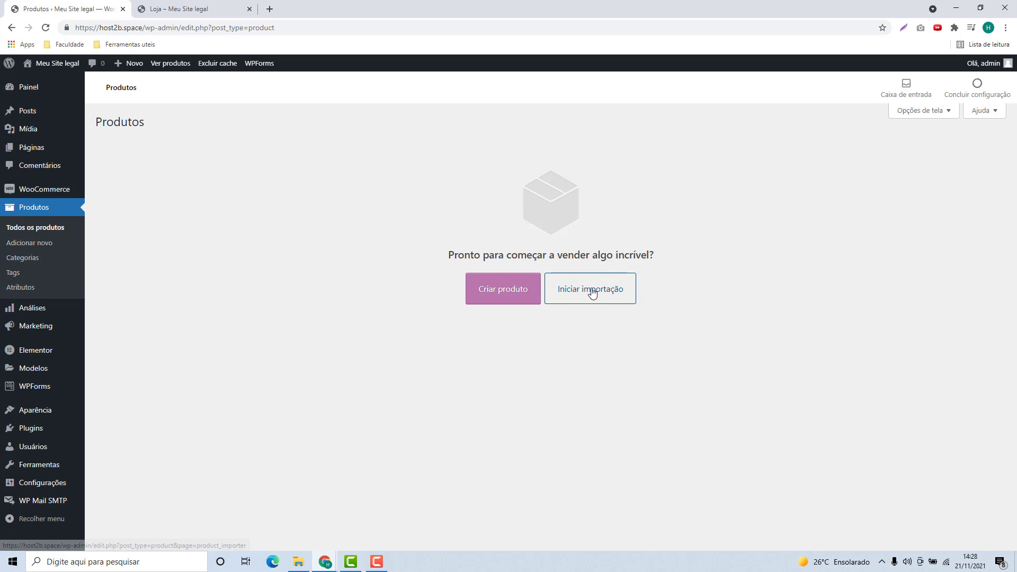
- Open the demo products page host2b.net/produtos-woocommerce in a new browser tab
click(269, 9)
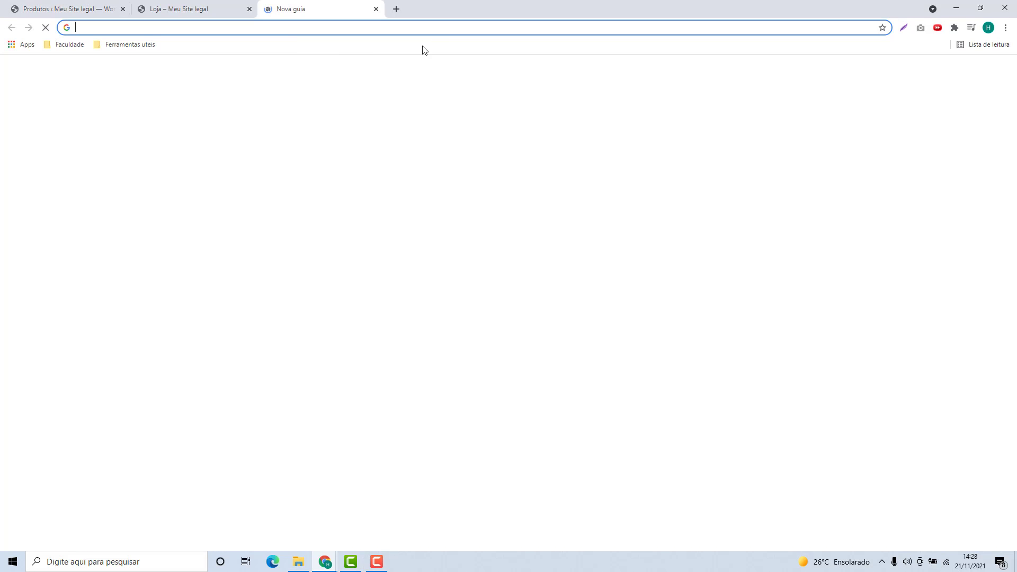
text(host2b.net)
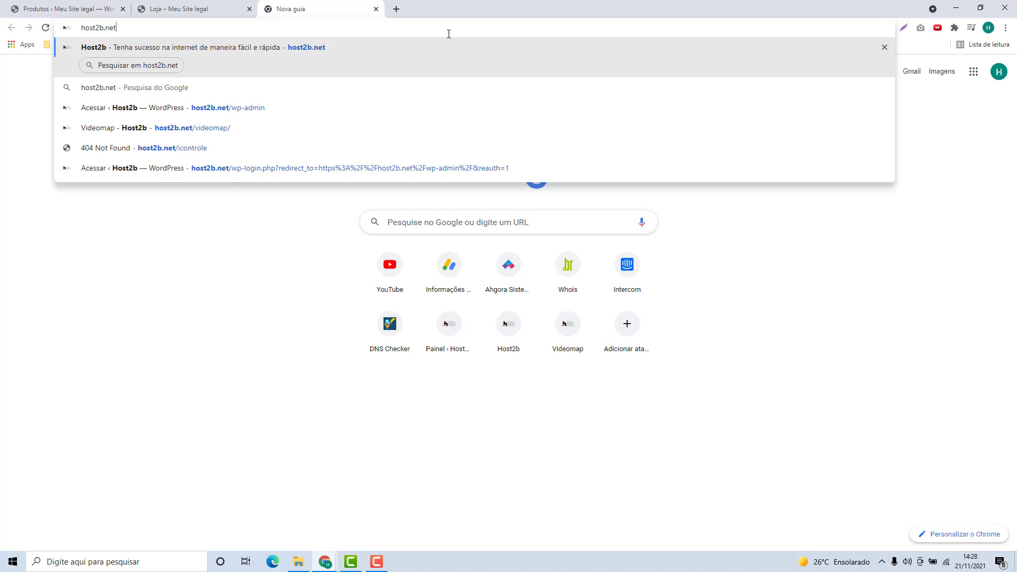
text(/)
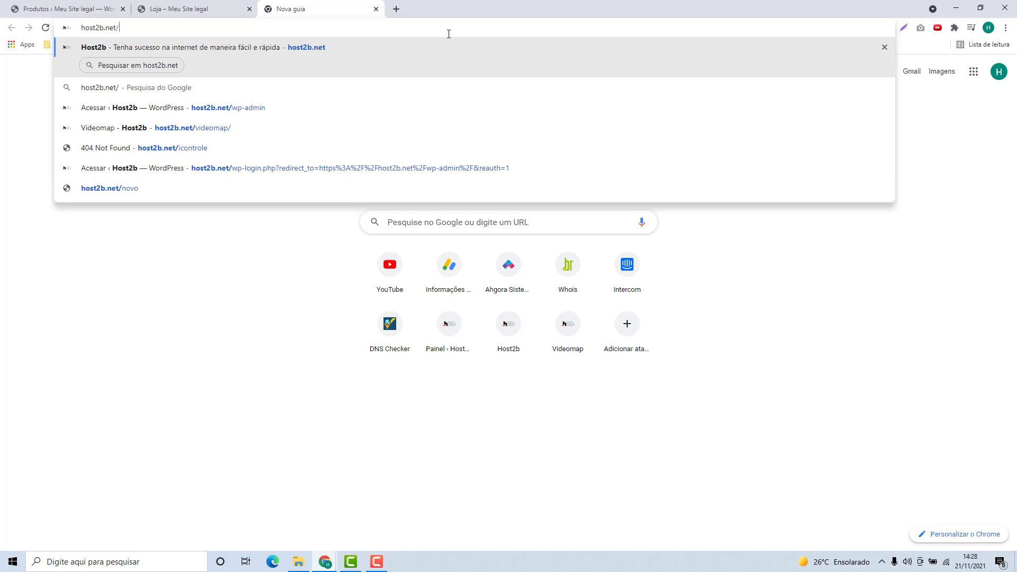
text(prod)
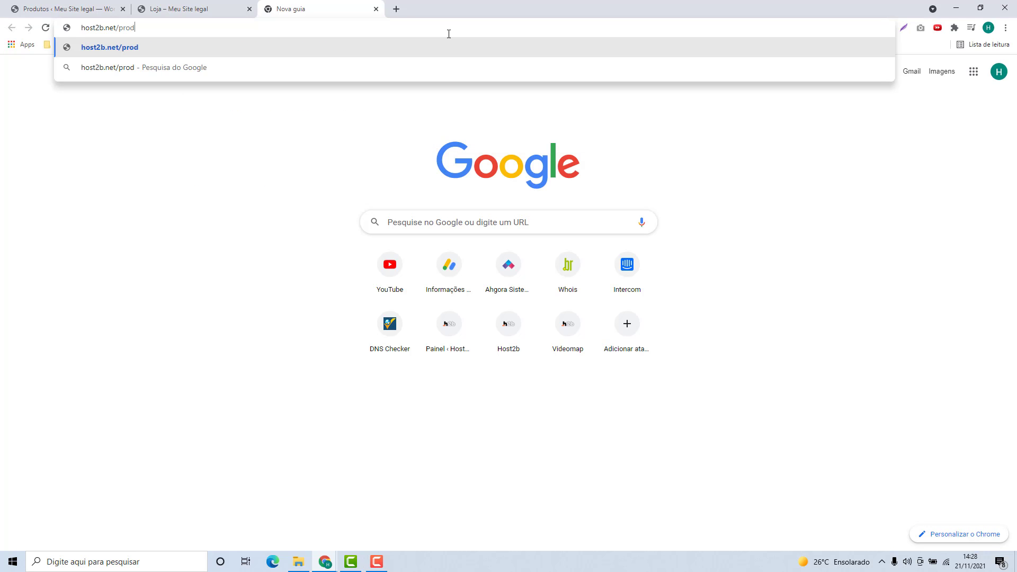
text(utos-woocommerce)
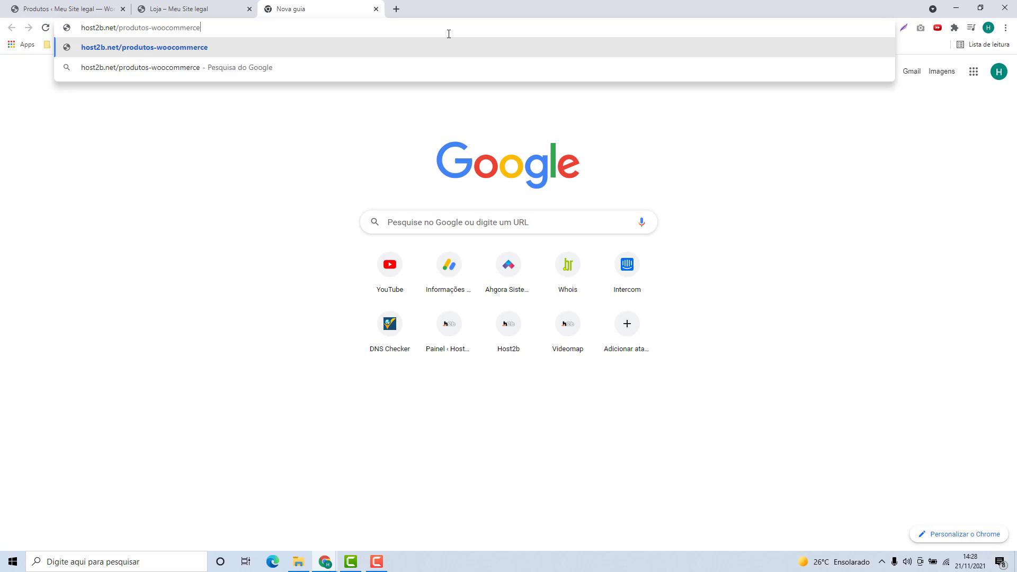
key(Return)
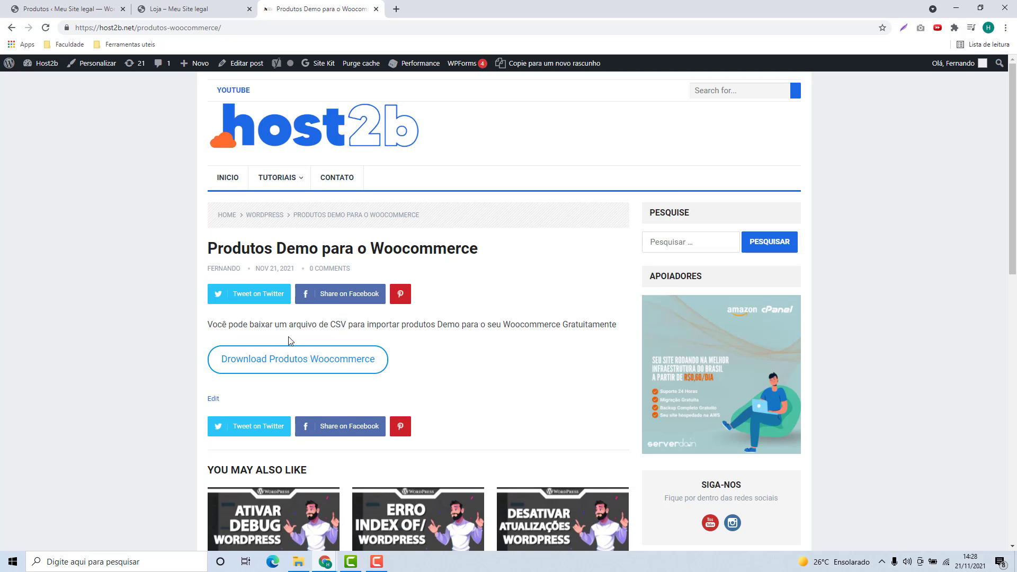
- Download the demo products file sample_products.csv and close its web page
click(314, 361)
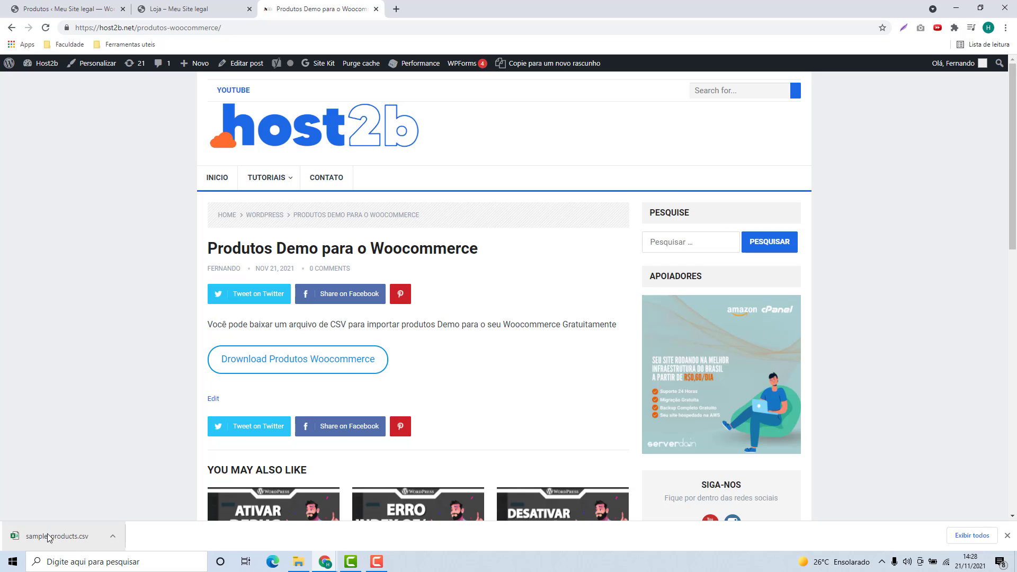
click(380, 10)
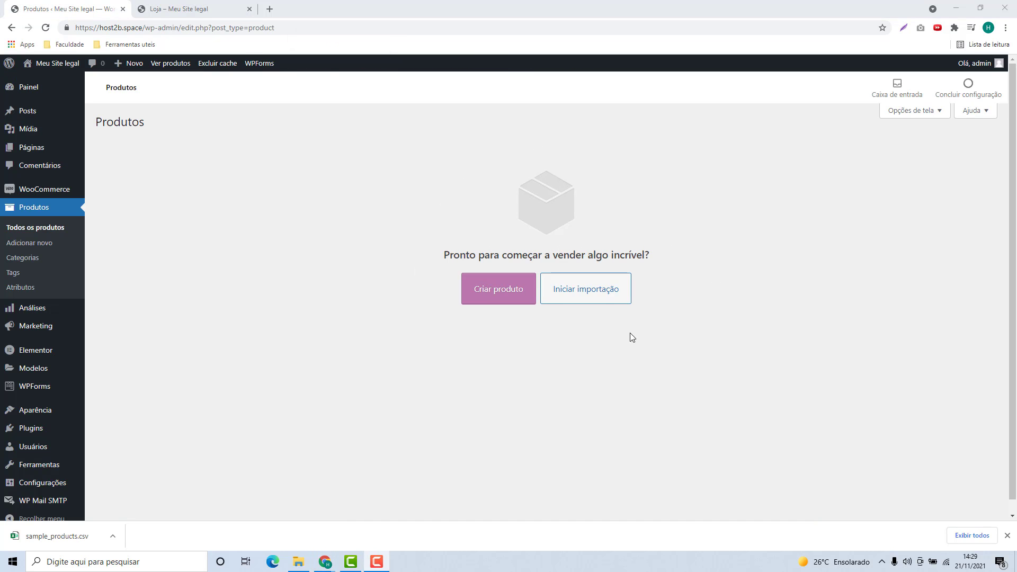
- Start a product import in the WordPress admin and upload sample_products.csv, leaving the update of existing products off
click(591, 296)
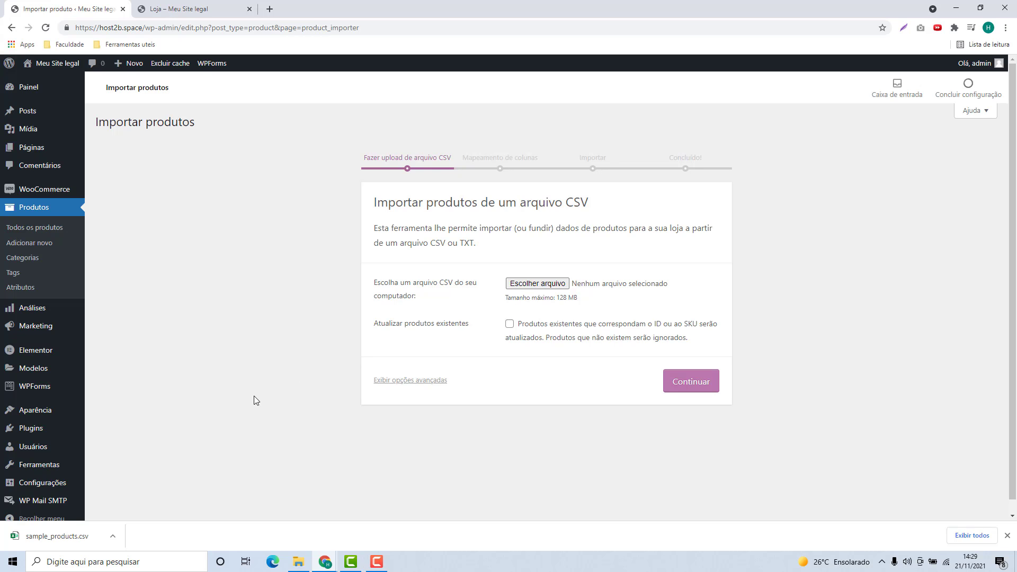
drag(60, 538, 538, 286)
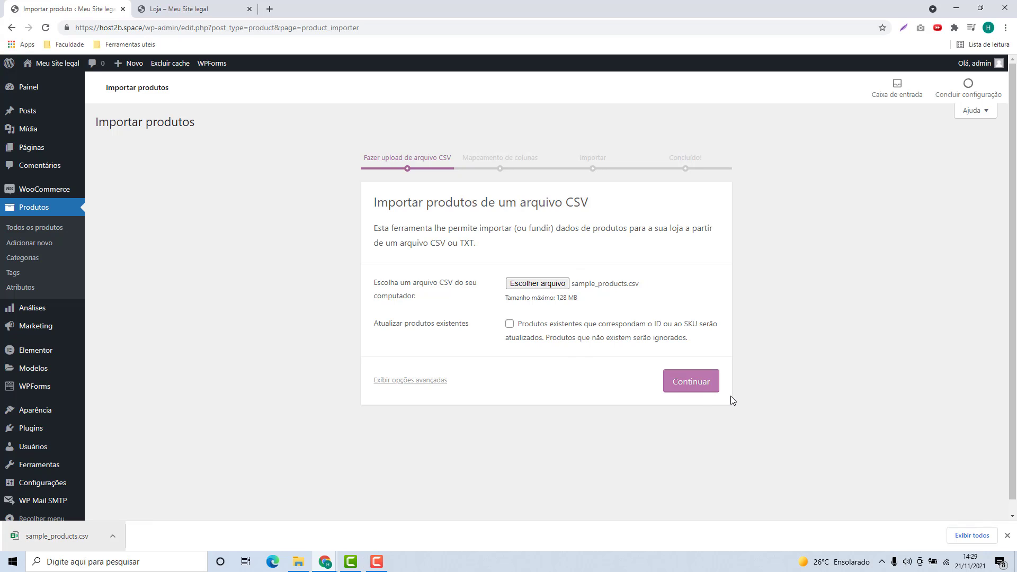
click(694, 384)
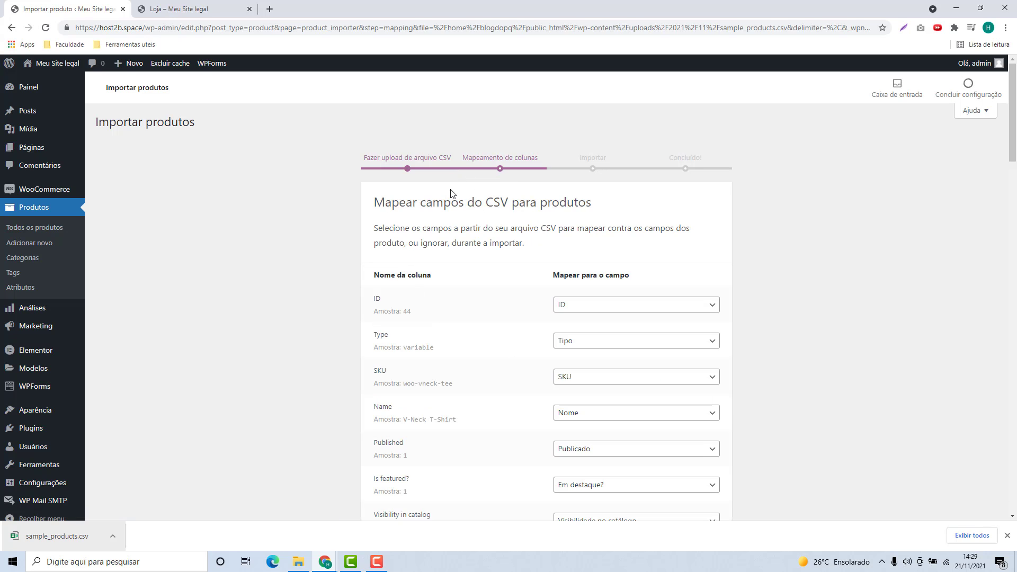
- Review the CSV column mapping, keep the suggested product fields, and run the importer
scroll(419, 221, down, 17)
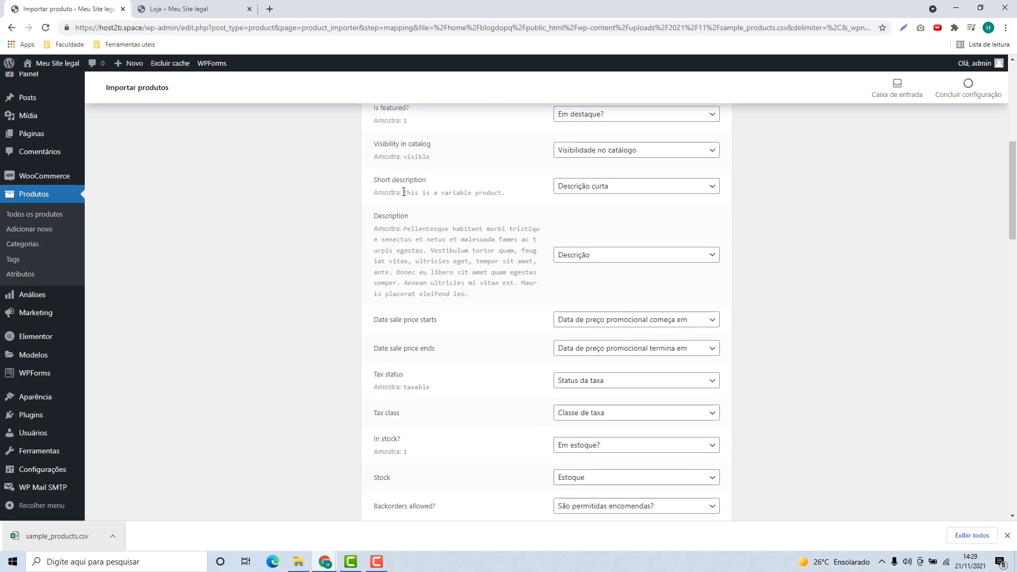
scroll(454, 217, down, 15)
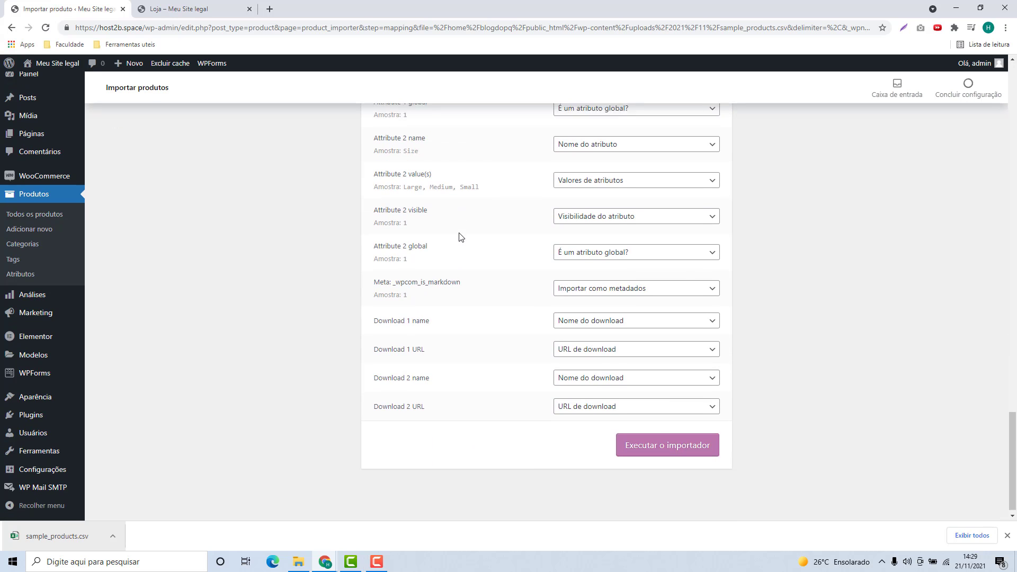
click(652, 448)
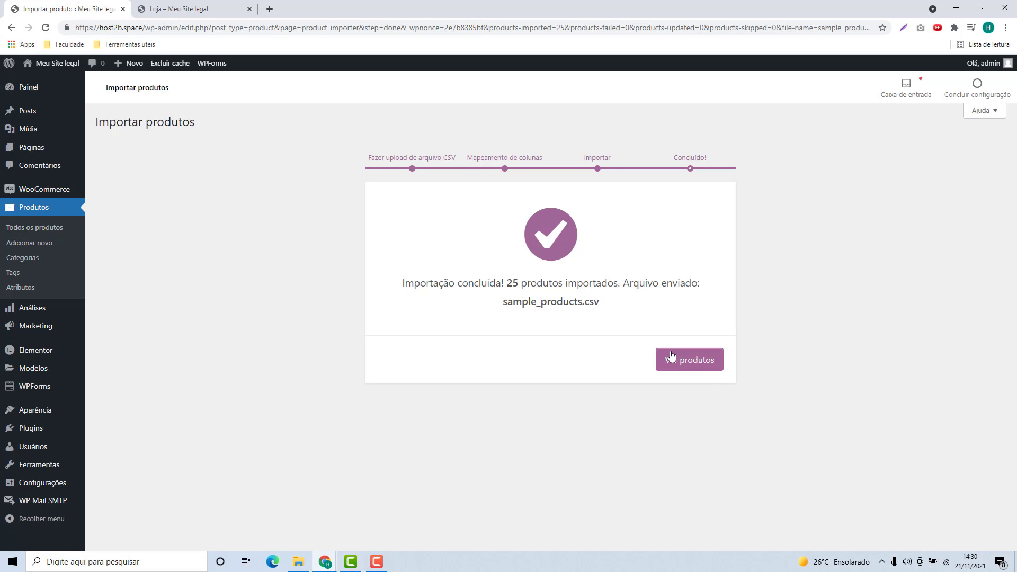
- Open the product list from the finished import and look through the imported products
click(697, 368)
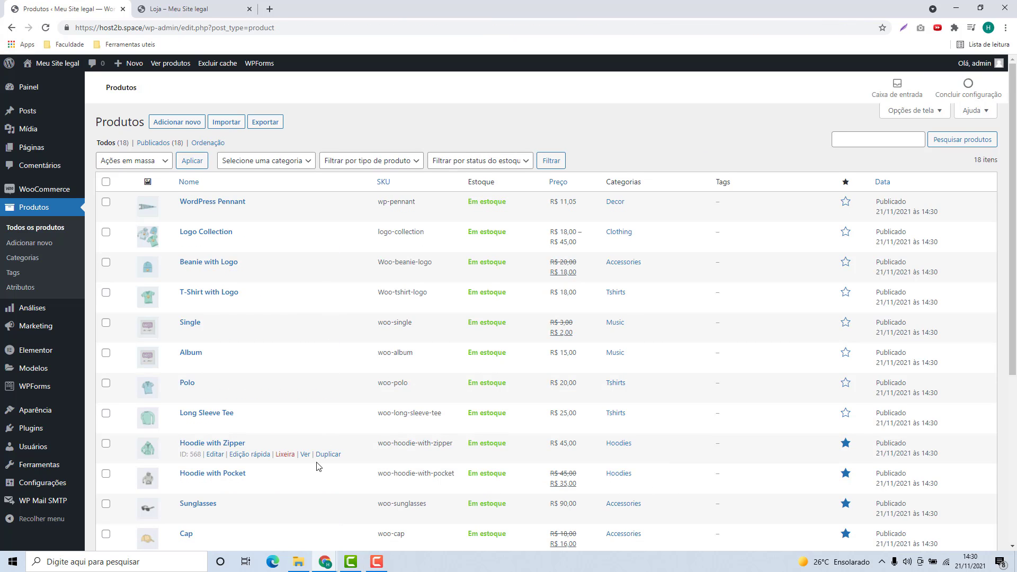
scroll(325, 457, down, 4)
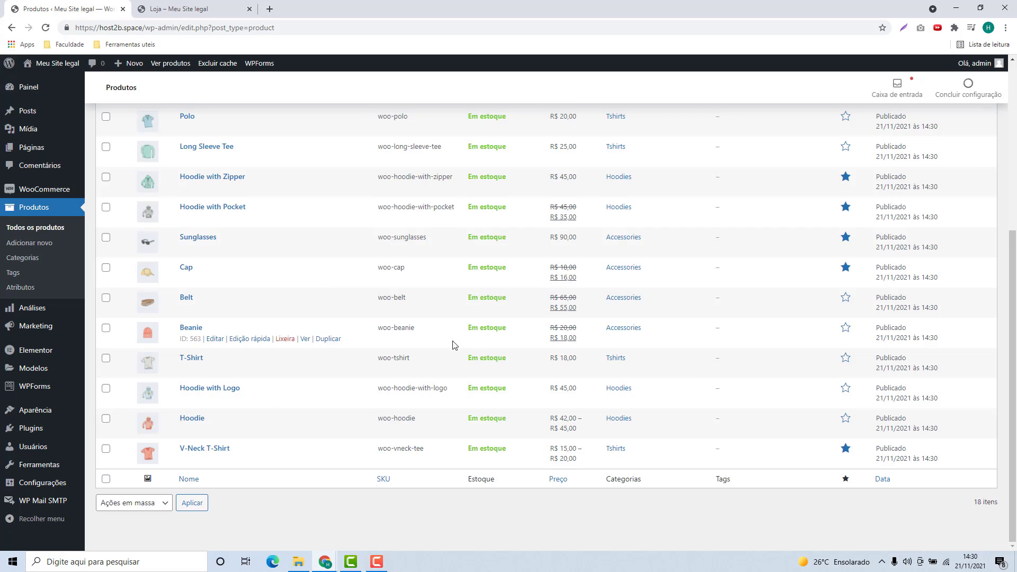
scroll(453, 371, up, 3)
scroll(453, 360, up, 1)
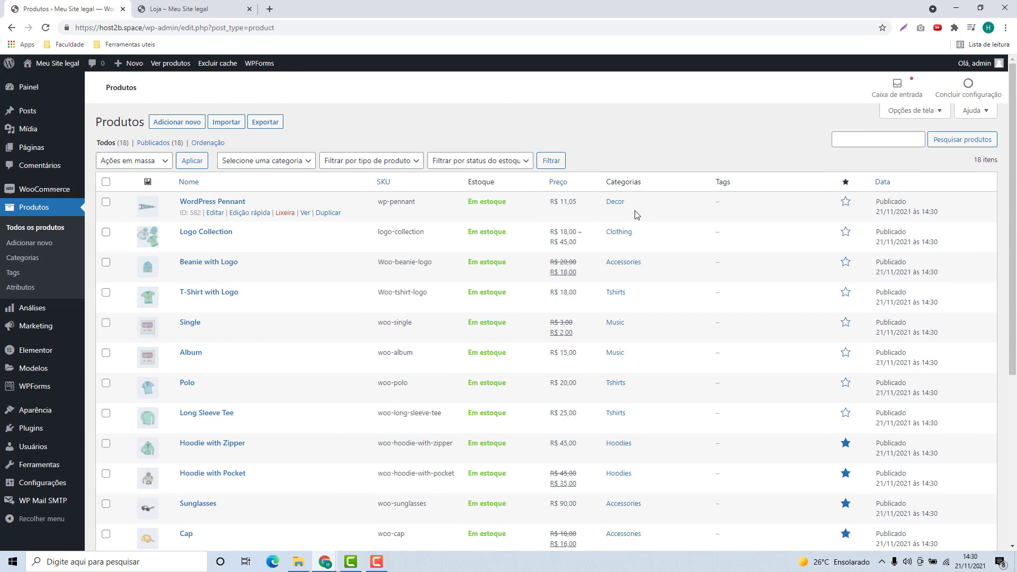
- Reload the store page at host2b.space/loja, look through its products and second page, and return to page 1
click(207, 10)
click(191, 28)
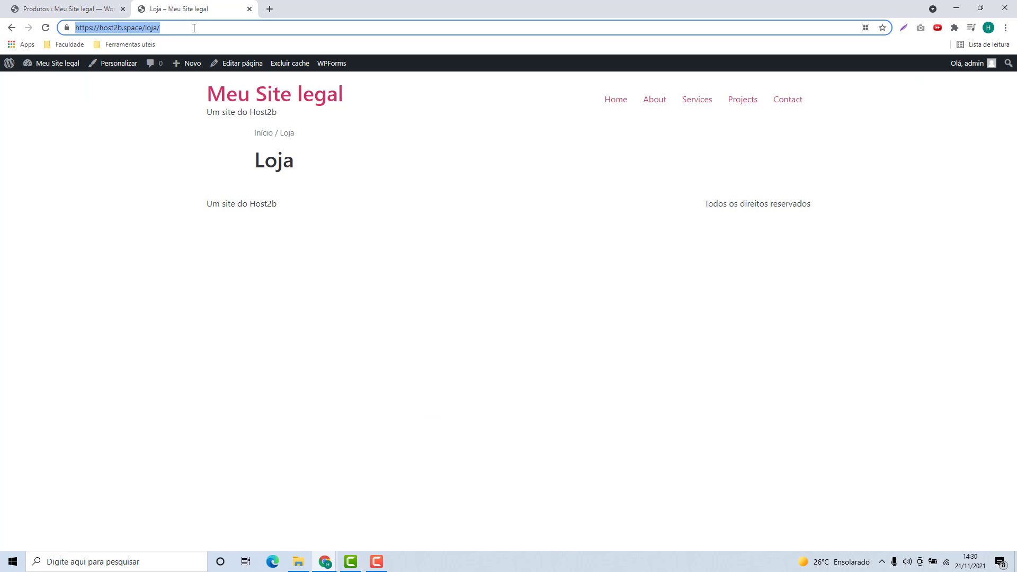
key(Return)
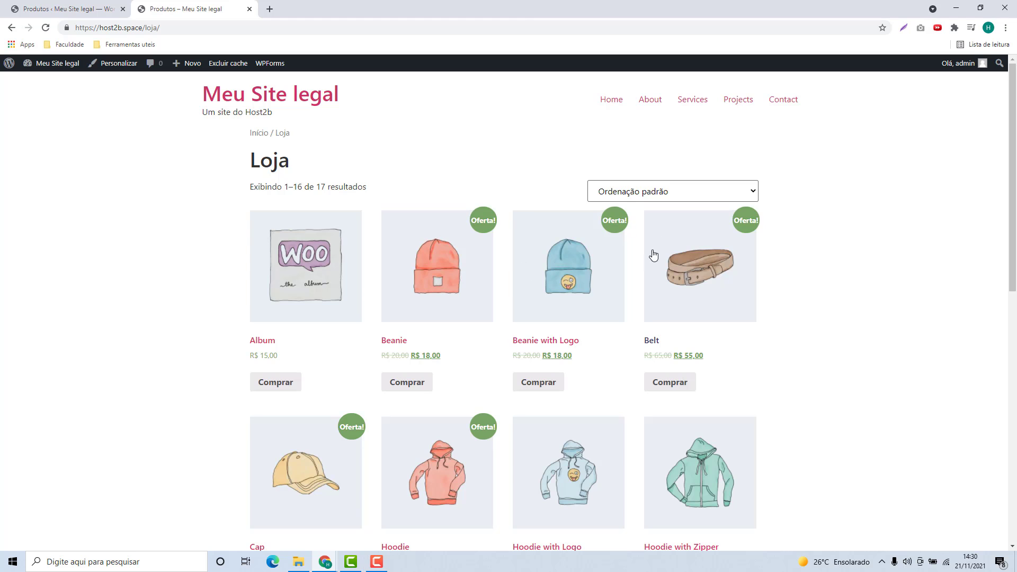
scroll(752, 291, down, 5)
scroll(213, 186, down, 5)
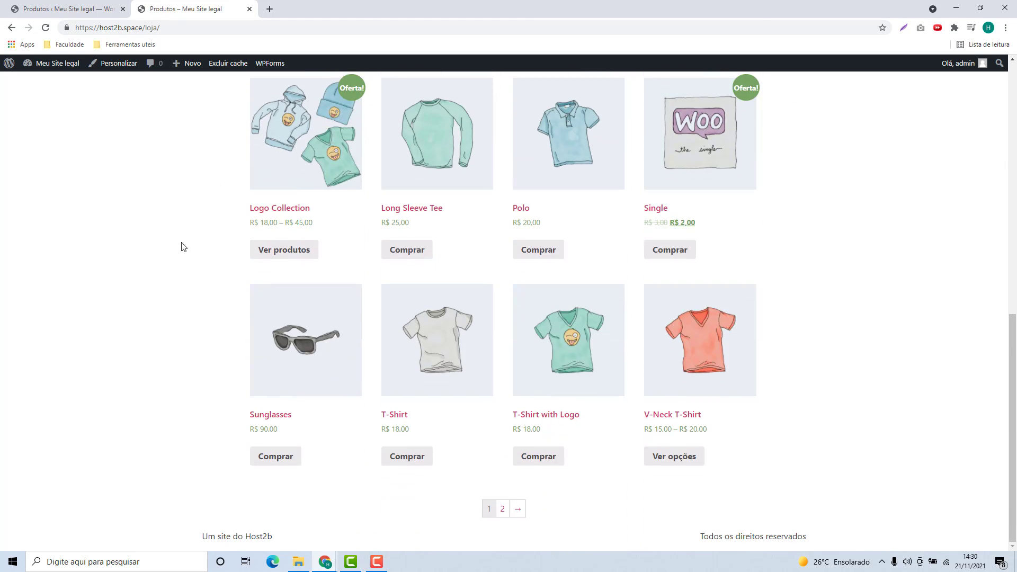
click(502, 509)
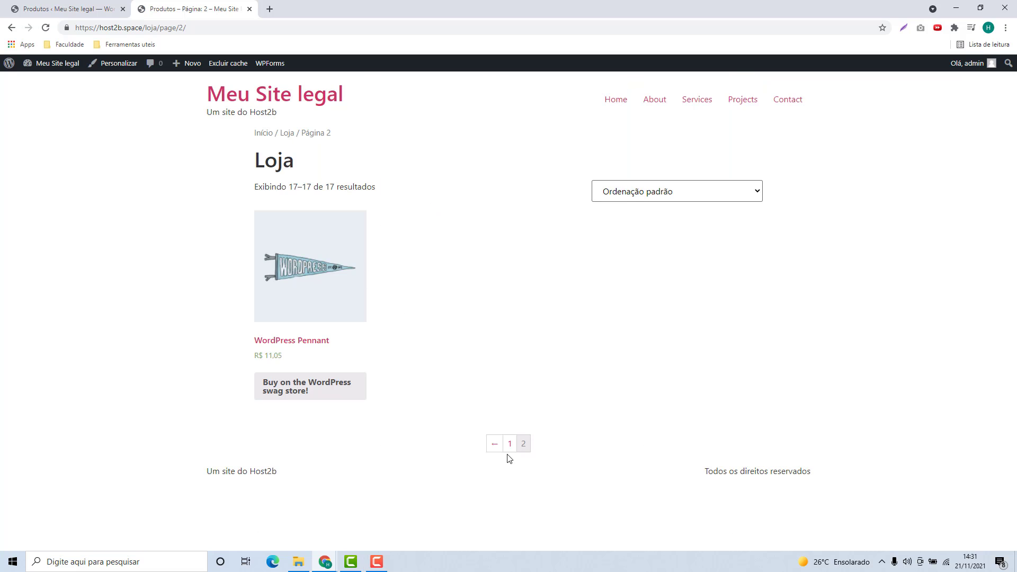
click(510, 448)
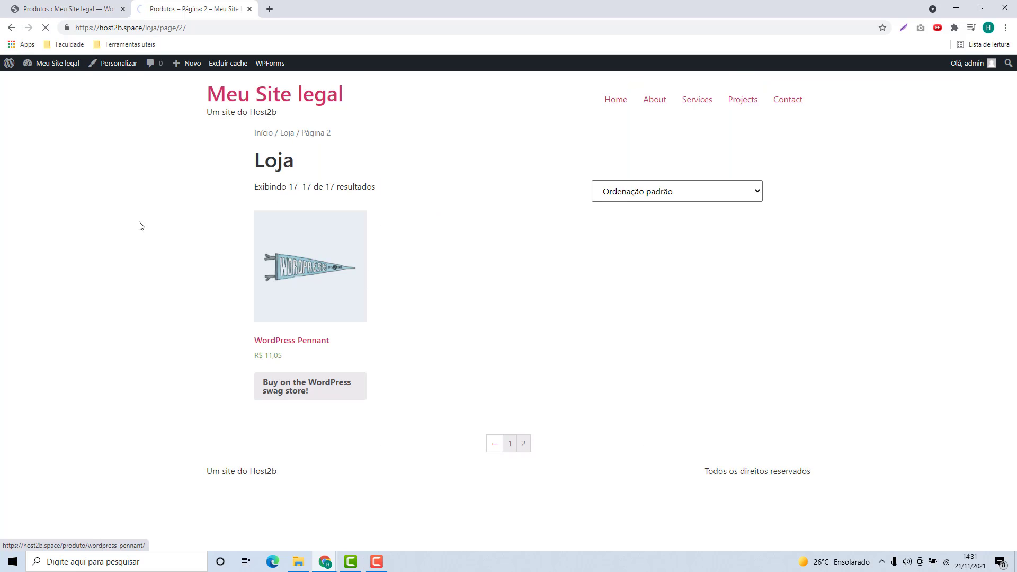
- Return to the WordPress admin and open the WooCommerce home page
click(68, 9)
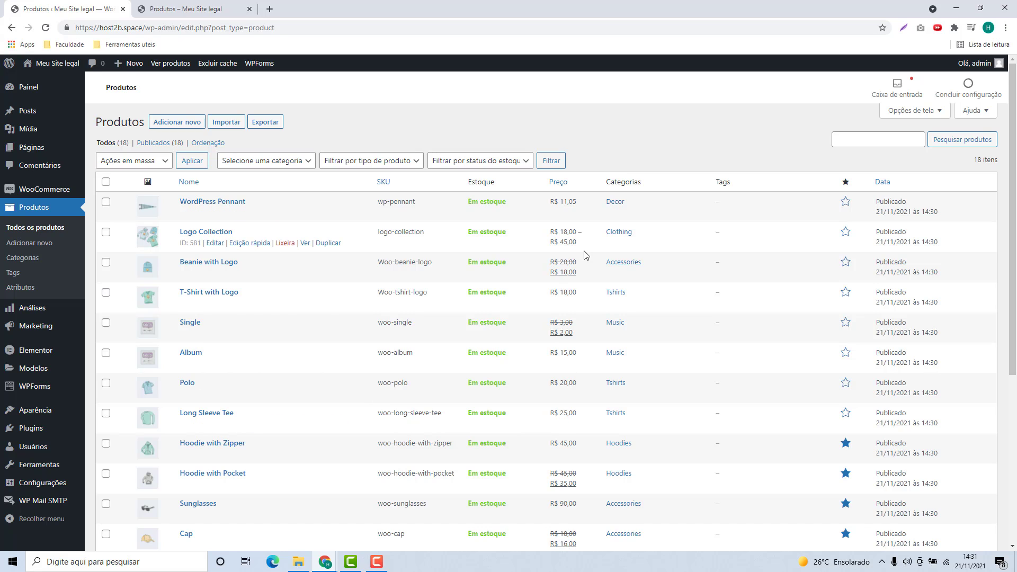
click(51, 190)
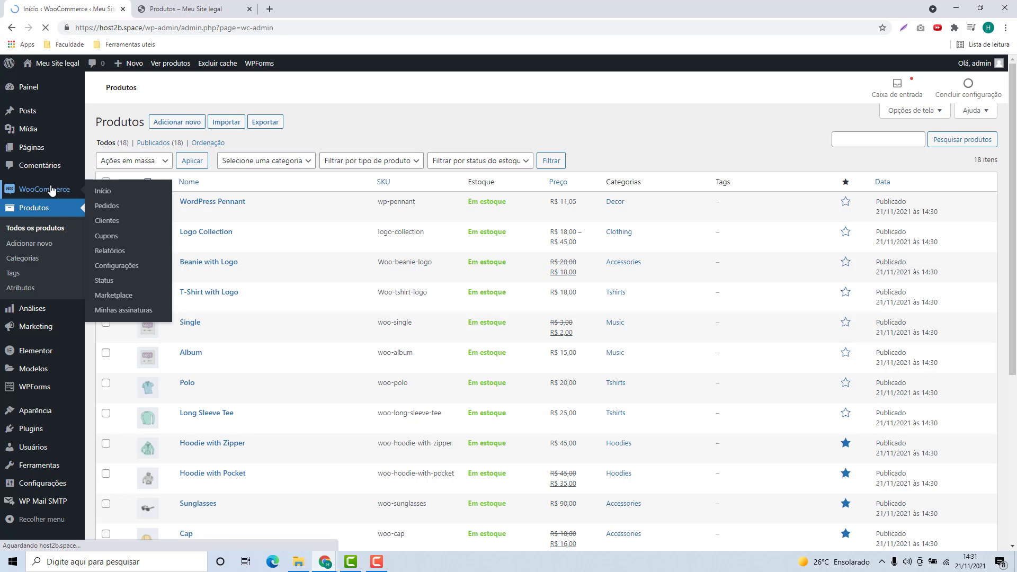